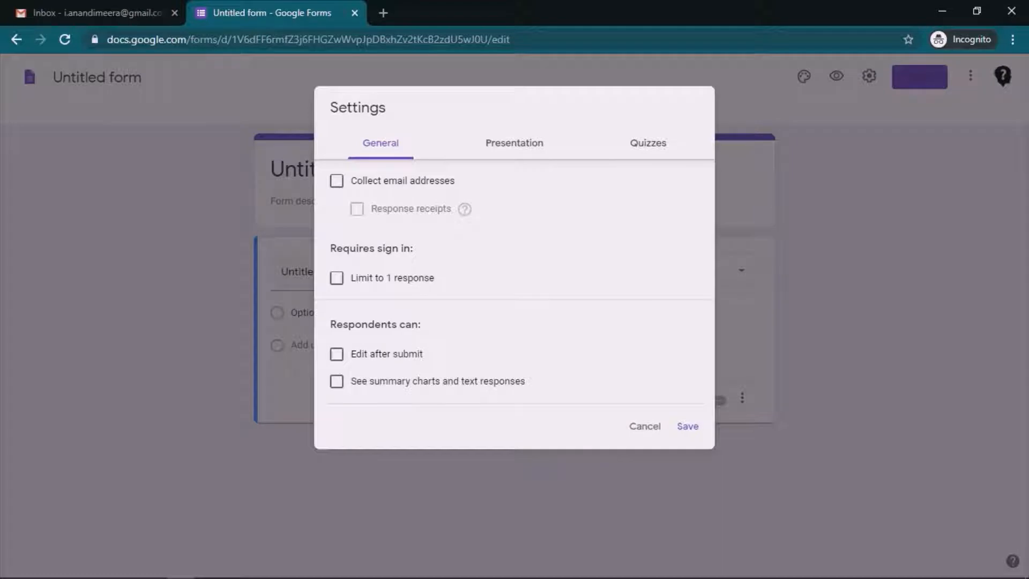
# Step: Dismiss the form Settings dialog with Escape to return to the untitled form editor
pyautogui.press('Escape')
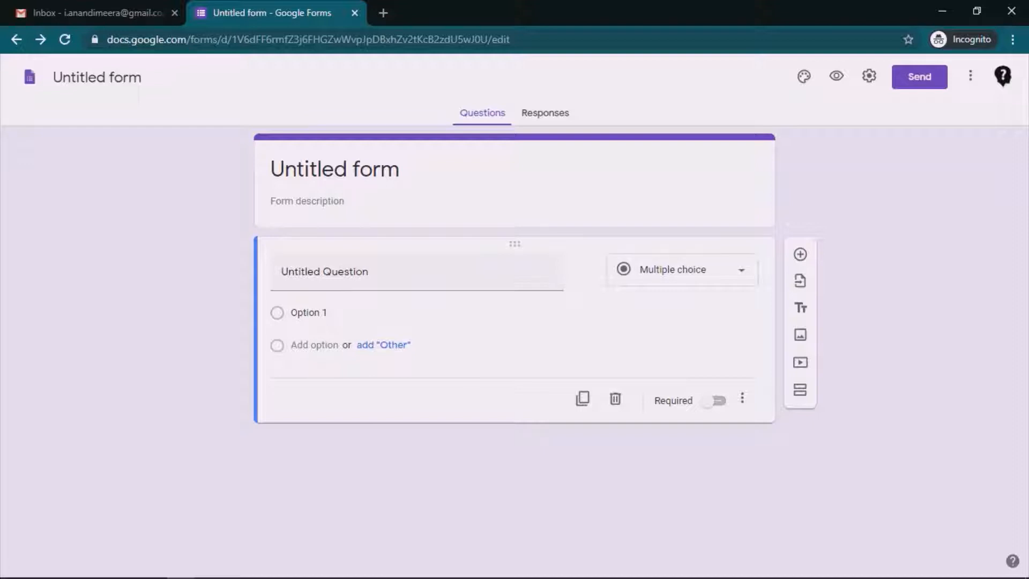
# Step: Start a blank form from the Forms home, title it 'Math Test', and select its first question
pyautogui.click(29, 77)
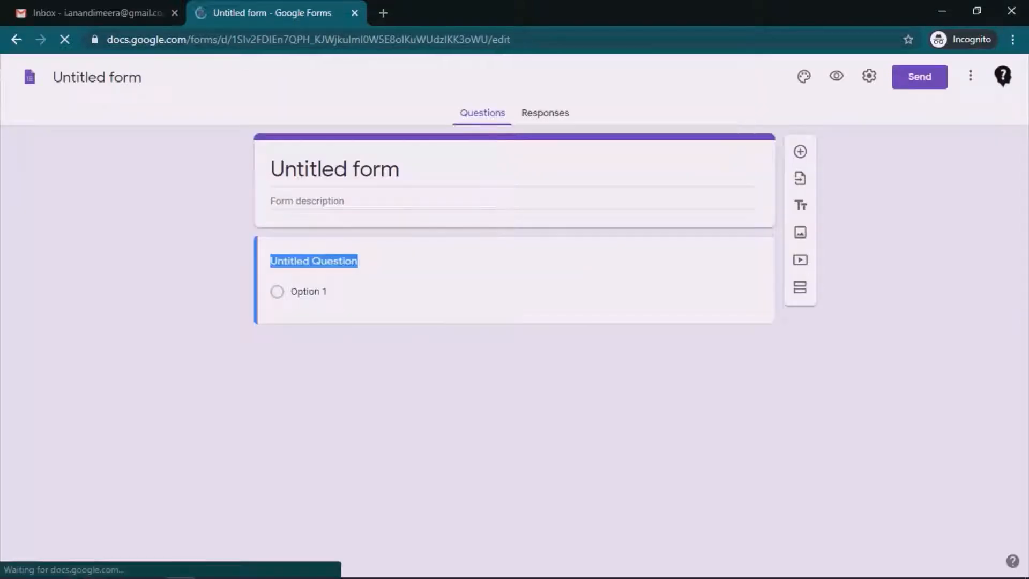
pyautogui.write('Mat')
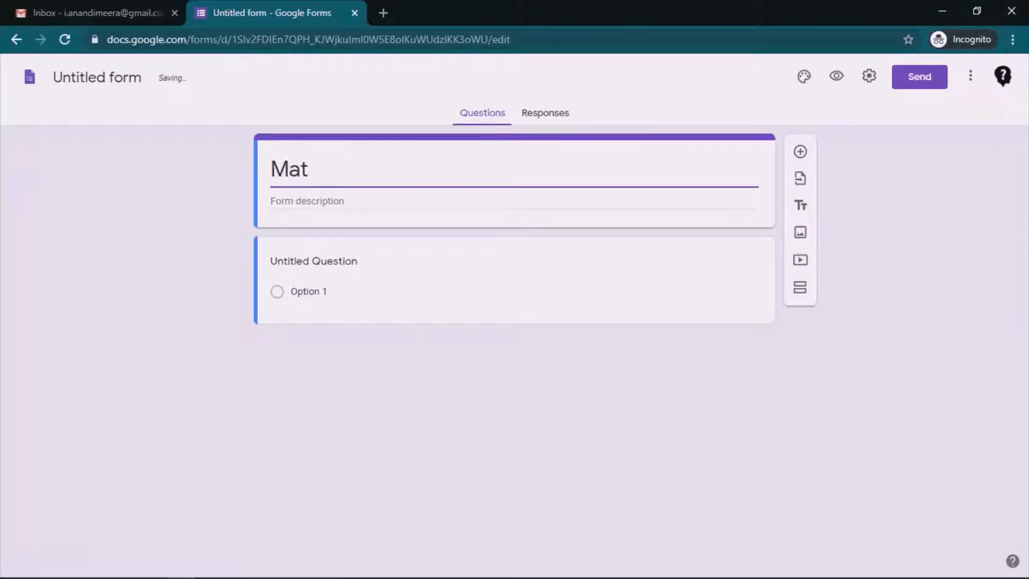
pyautogui.write('h Test')
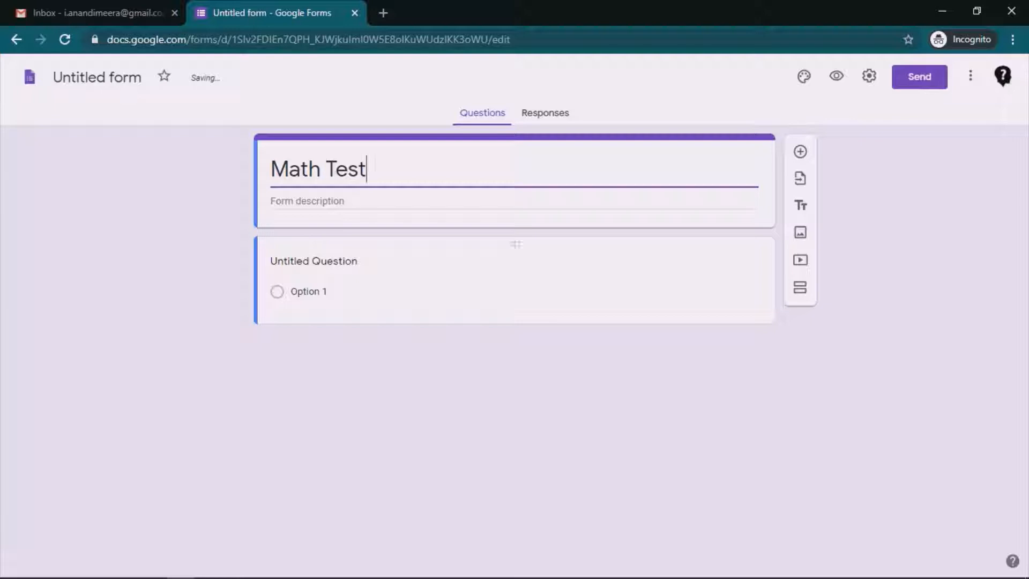
pyautogui.click(314, 261)
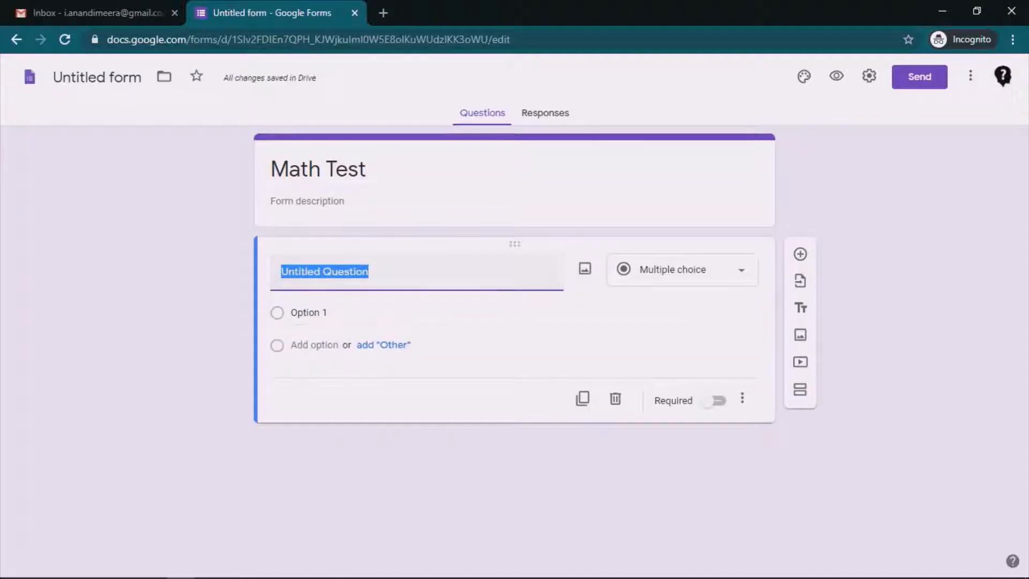
# Step: Make the first question a short-answer 'Name?' and duplicate it as '2+2 =?'
pyautogui.click(682, 269)
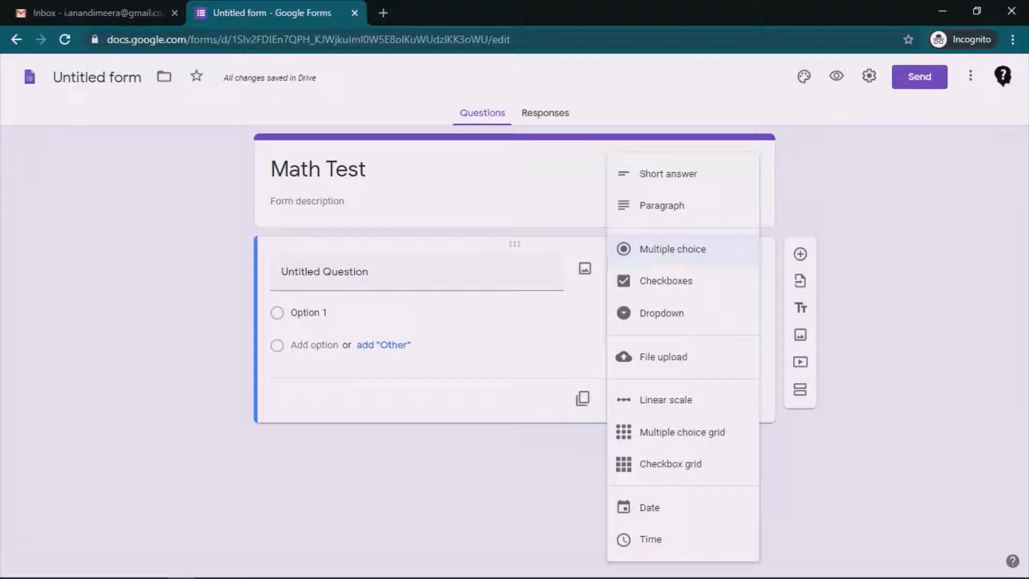
pyautogui.click(672, 248)
pyautogui.click(682, 269)
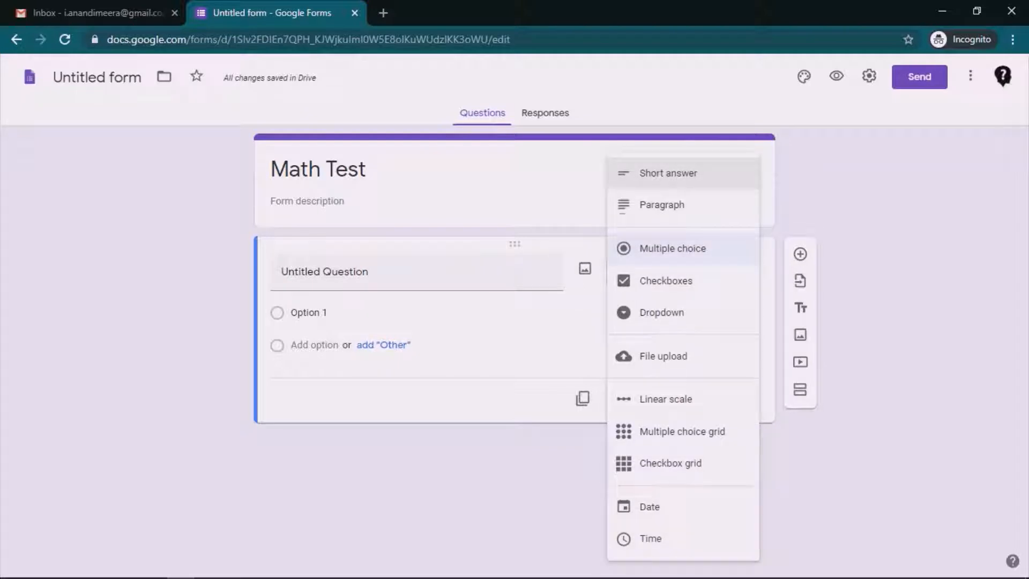
pyautogui.click(668, 172)
pyautogui.write('Name?')
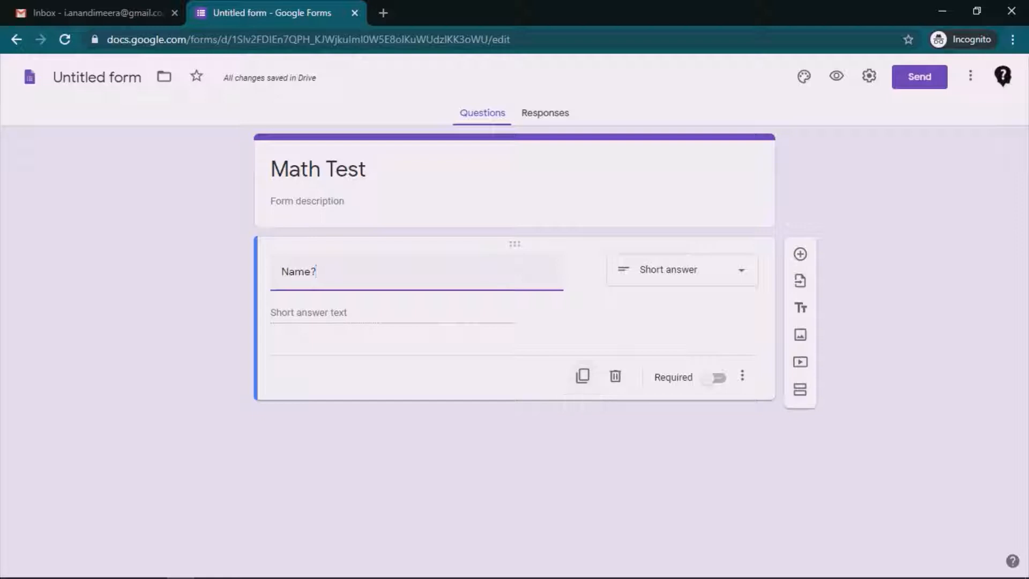
pyautogui.click(583, 375)
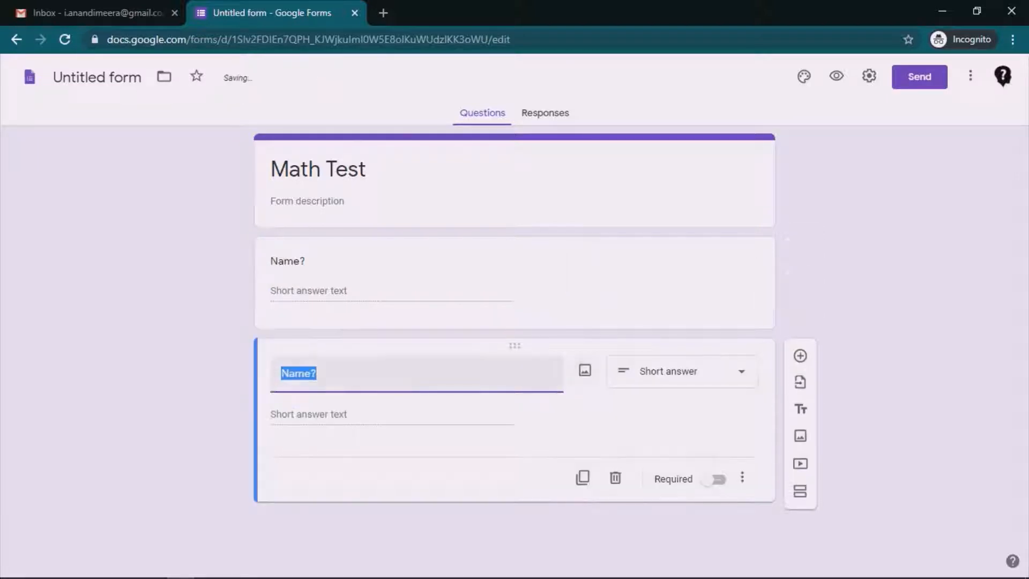
pyautogui.write('2+2')
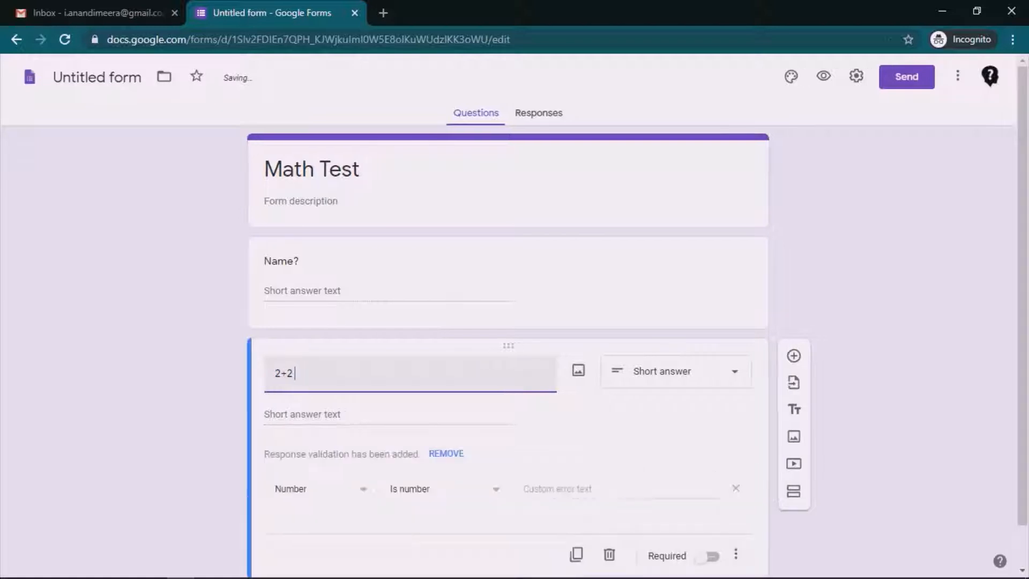
pyautogui.write(' =?')
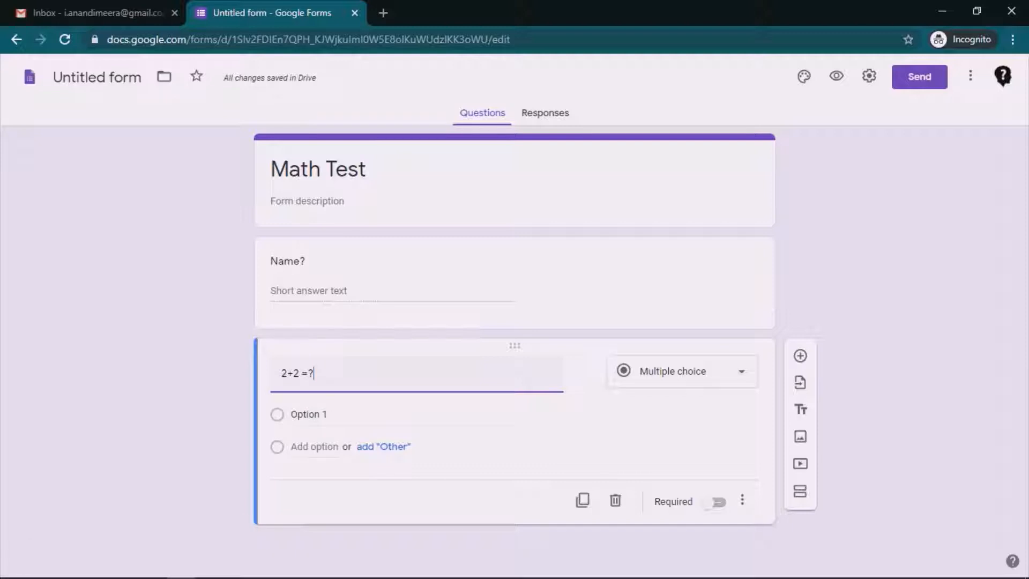
# Step: Enter the answer choices 2, 4, 6 and 8 for the 2+2 =? question
pyautogui.click(308, 414)
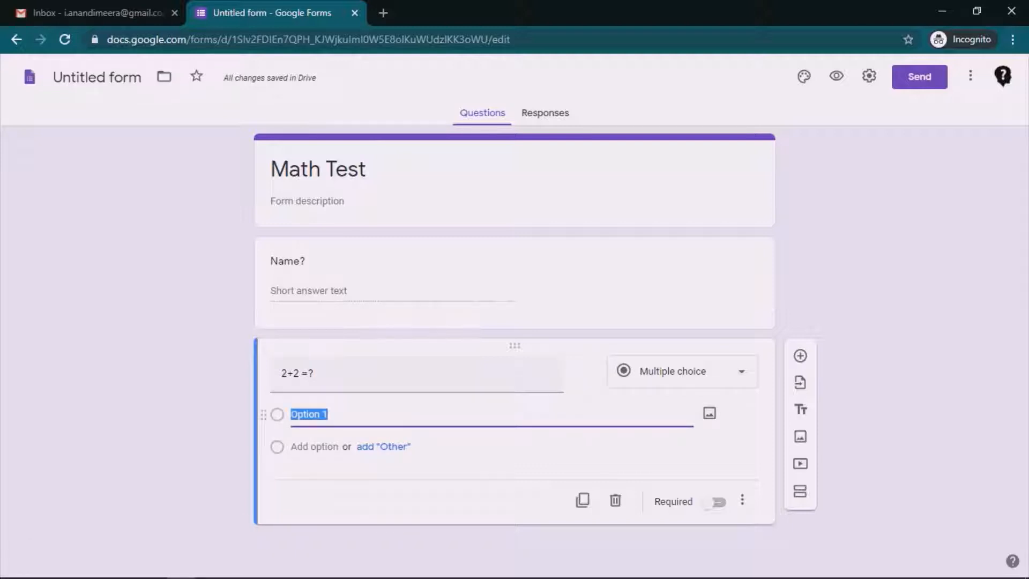
pyautogui.write('2')
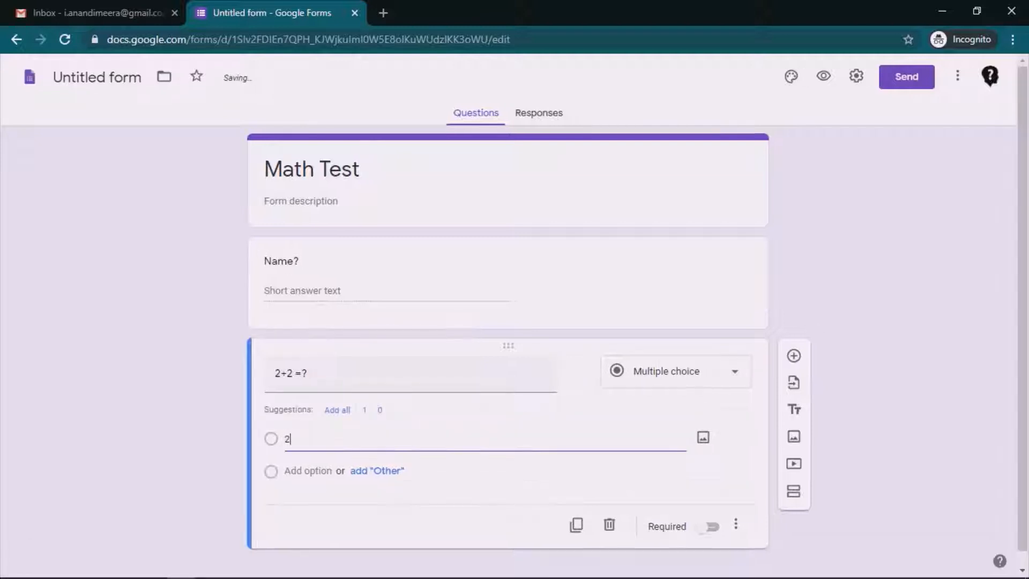
pyautogui.press('Return')
pyautogui.write('1')
pyautogui.write('4')
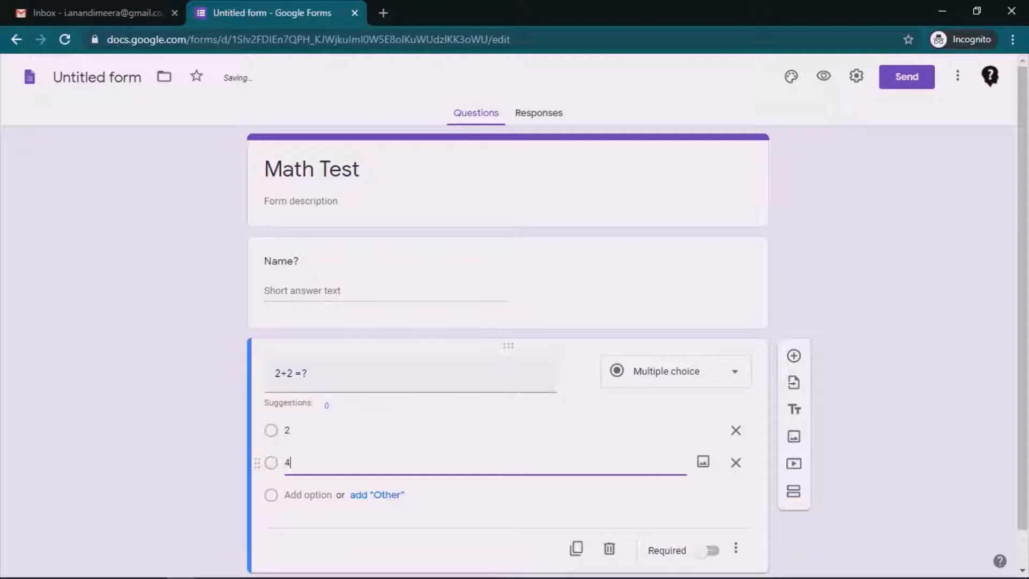
pyautogui.press('Return')
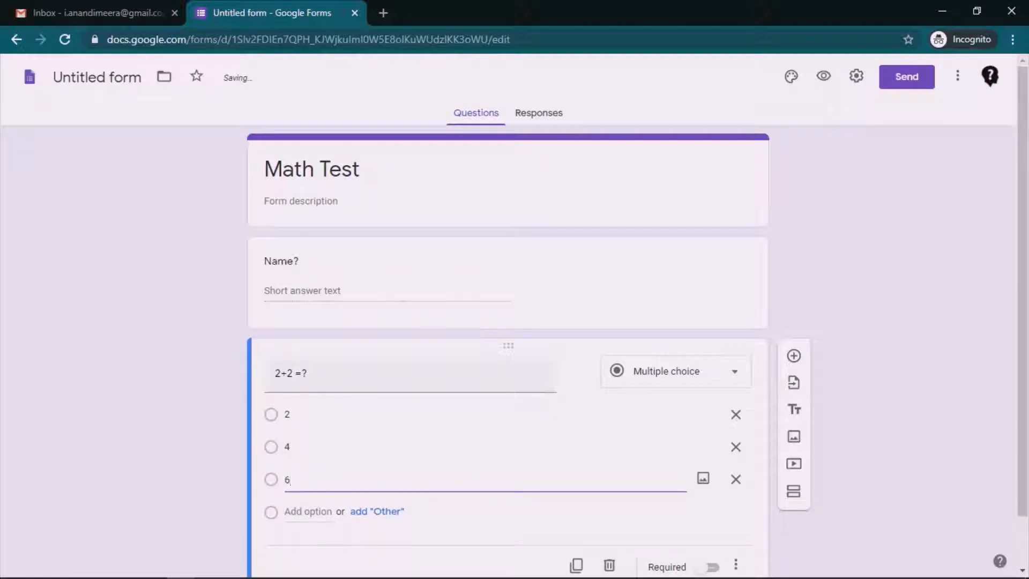
pyautogui.press('Return')
pyautogui.write('8')
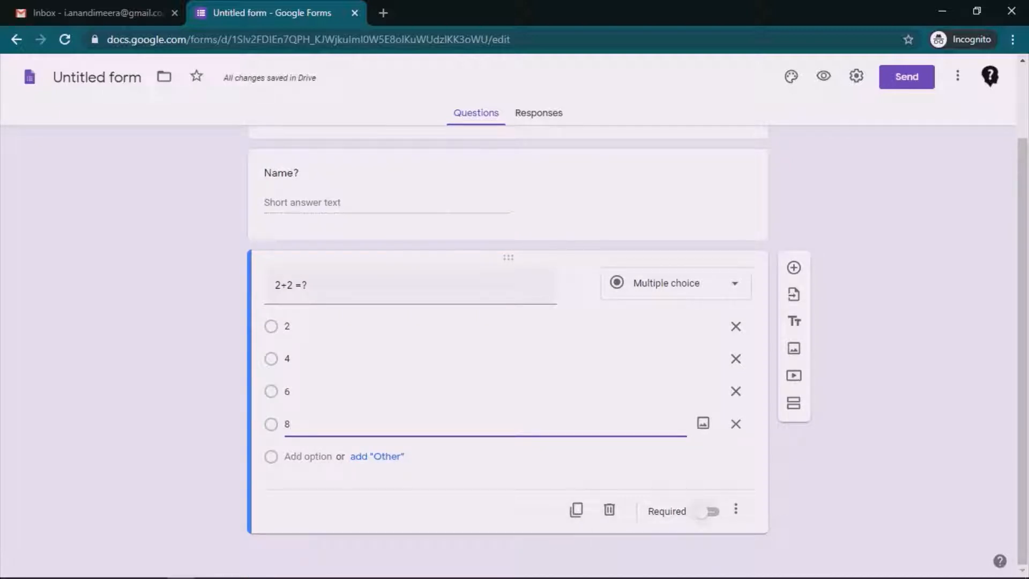
# Step: Make both the 2+2 =? and Name? questions required
pyautogui.click(709, 511)
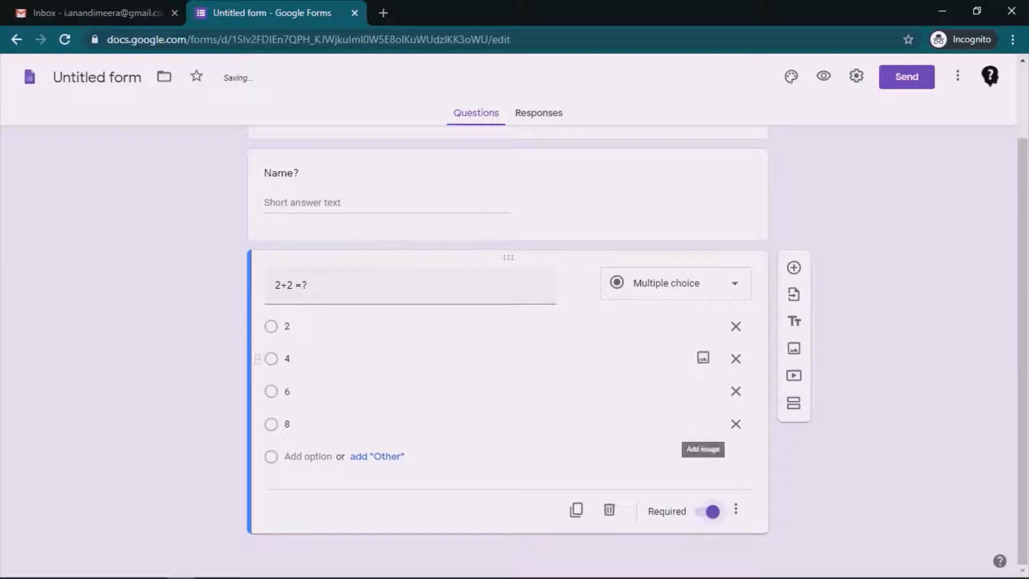
pyautogui.click(292, 172)
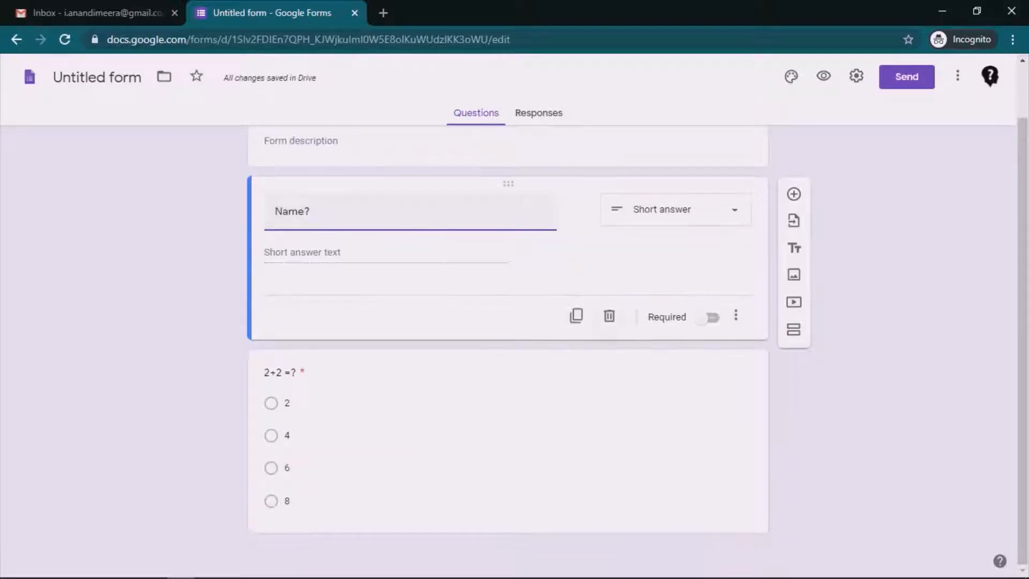
pyautogui.click(707, 318)
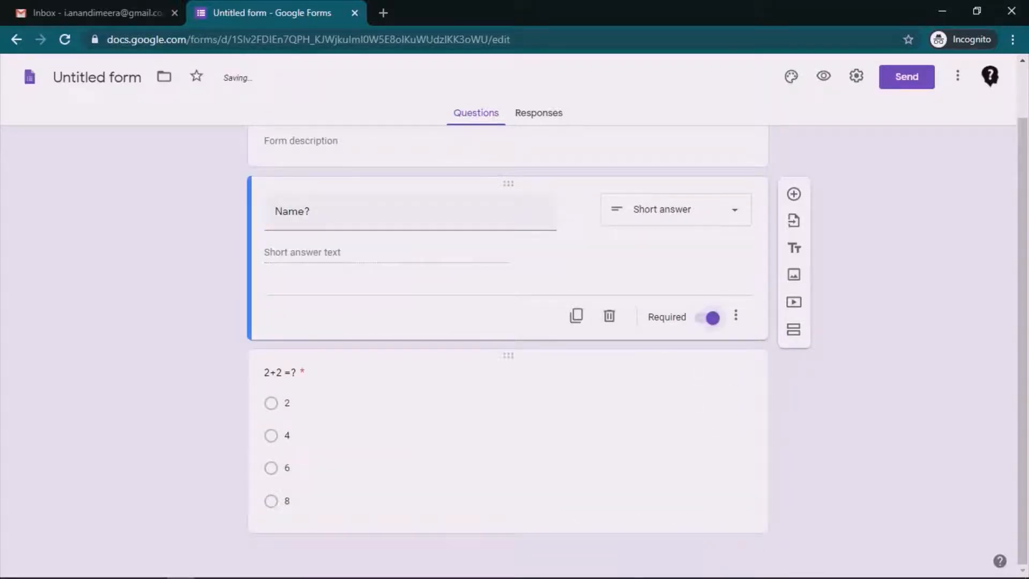
pyautogui.click(287, 403)
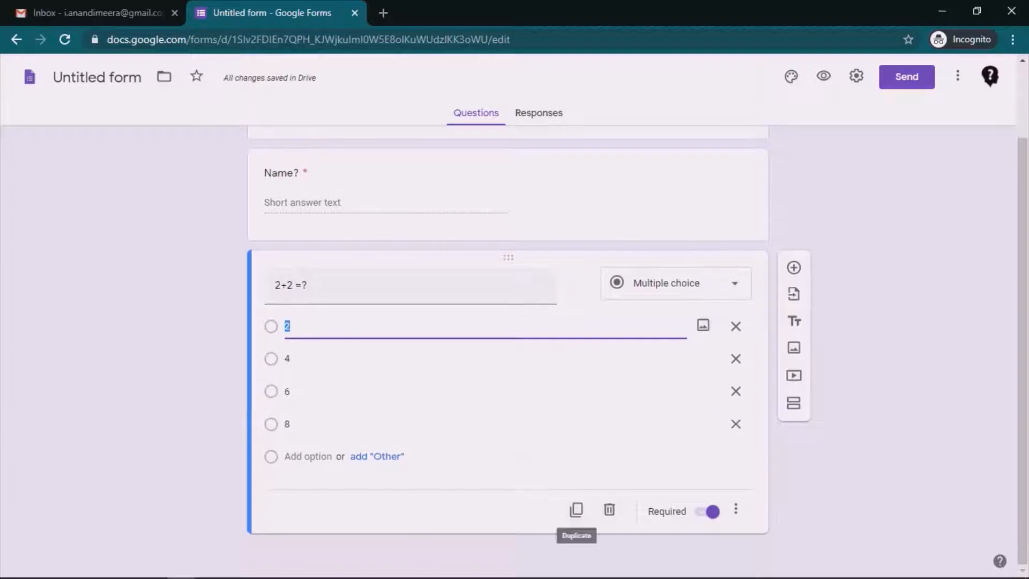
# Step: Duplicate the 2+2 =? question and retitle the copy '2+2*4 =?'
pyautogui.click(576, 510)
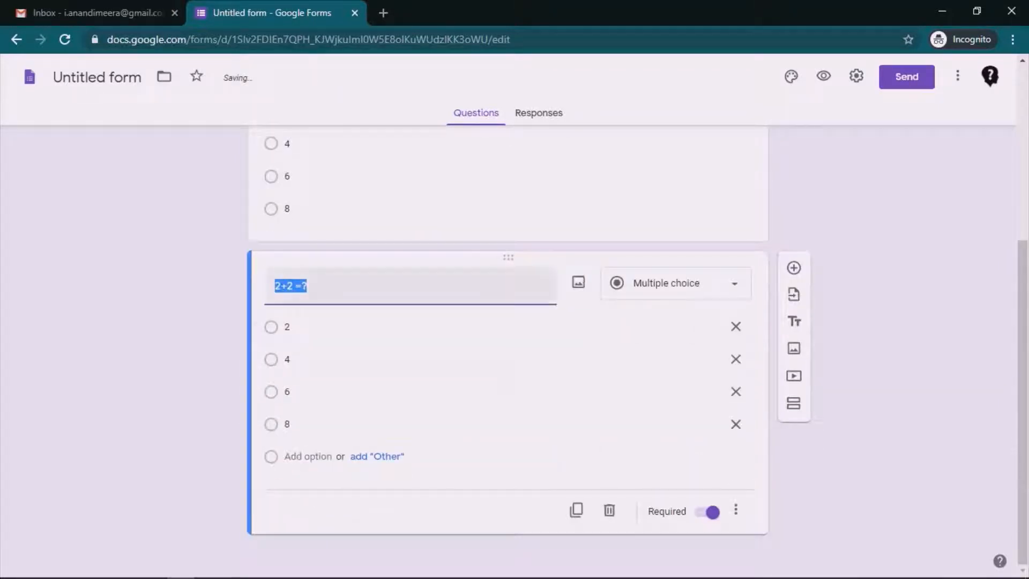
pyautogui.click(288, 286)
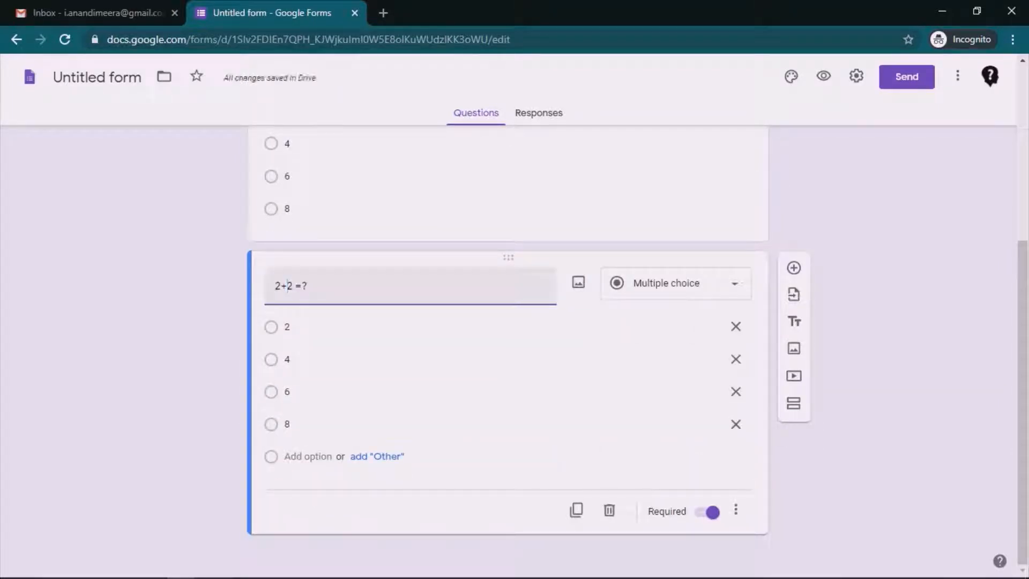
pyautogui.write('*4')
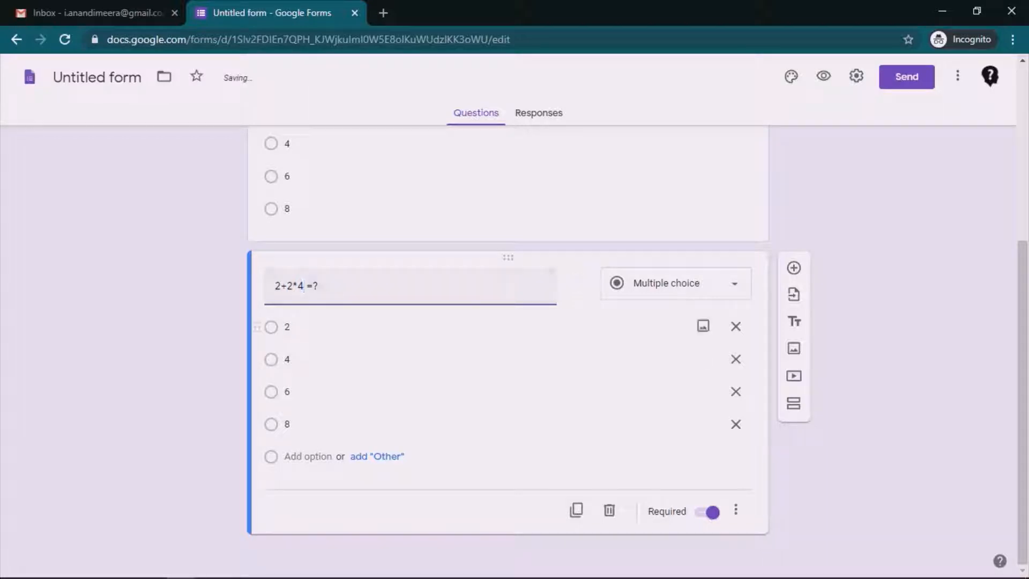
# Step: Replace choices 2 and 4 with 10 and 12, then duplicate the 2+2*4 =? question
pyautogui.click(287, 327)
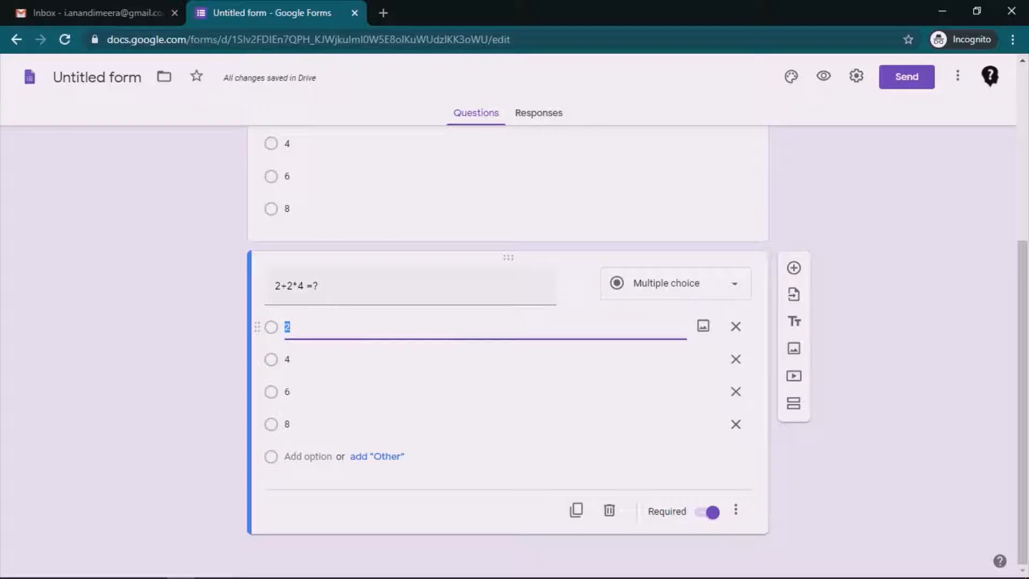
pyautogui.click(736, 326)
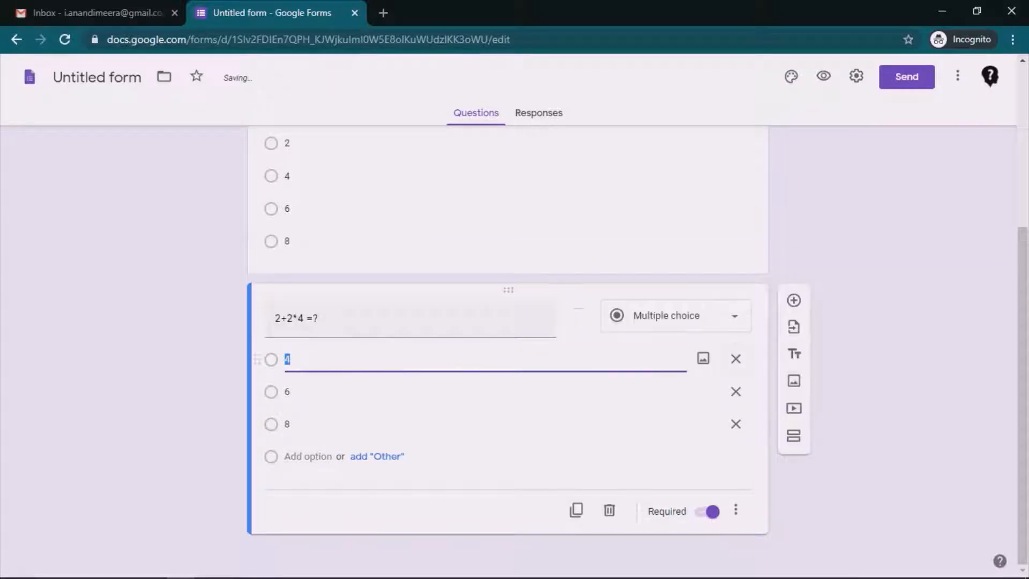
pyautogui.click(736, 358)
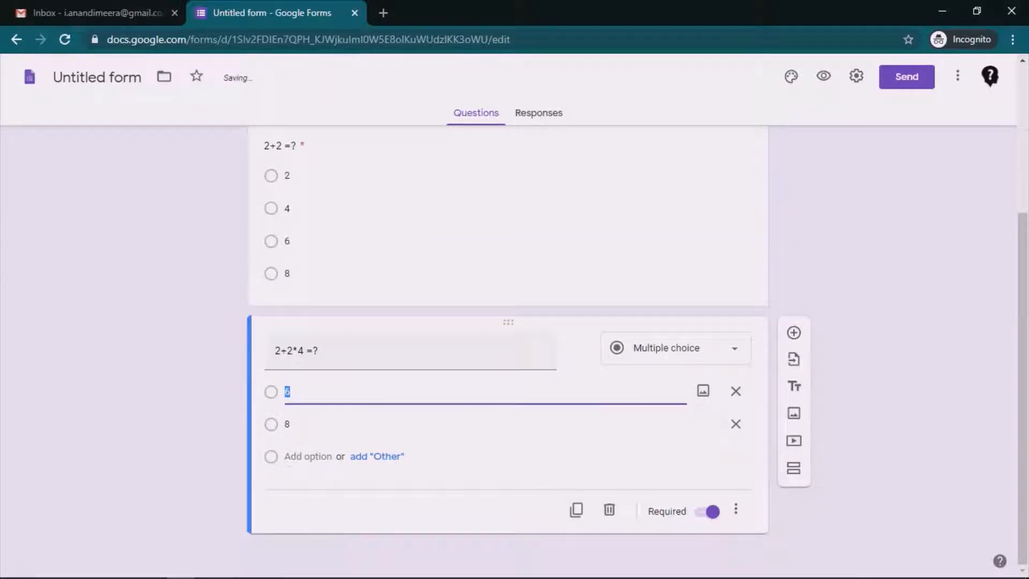
pyautogui.click(308, 457)
pyautogui.write('10')
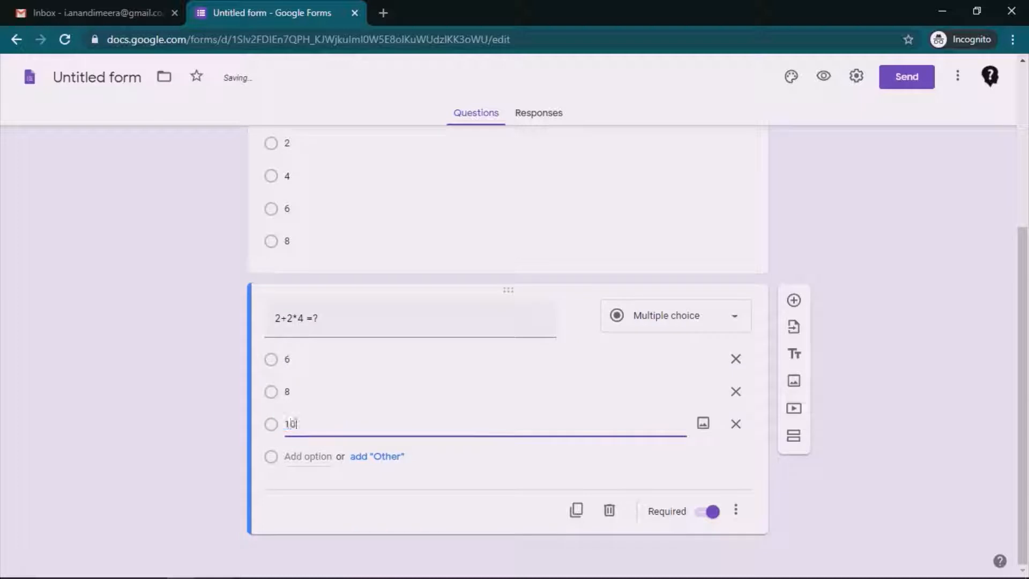
pyautogui.press('Return')
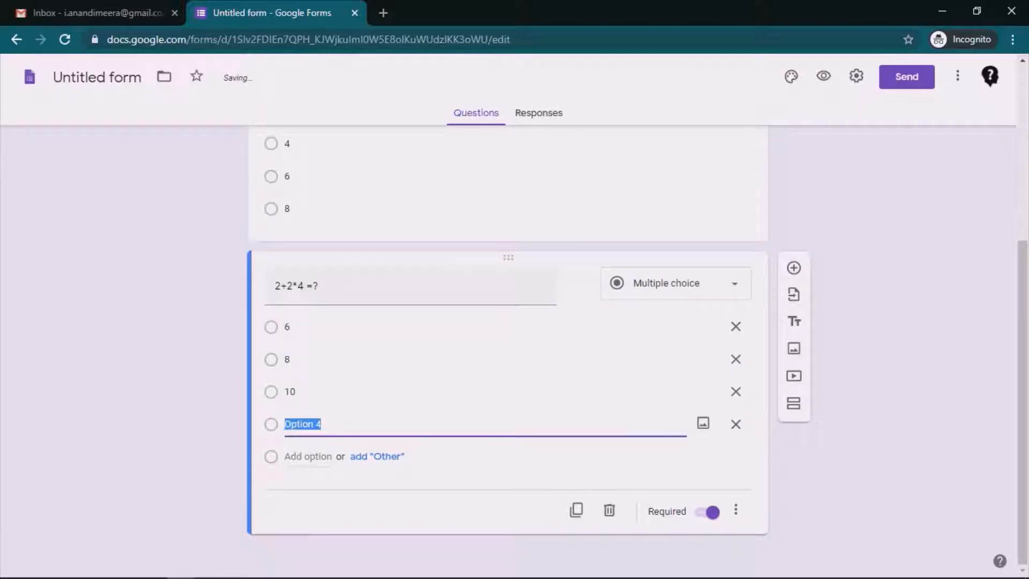
pyautogui.write('12')
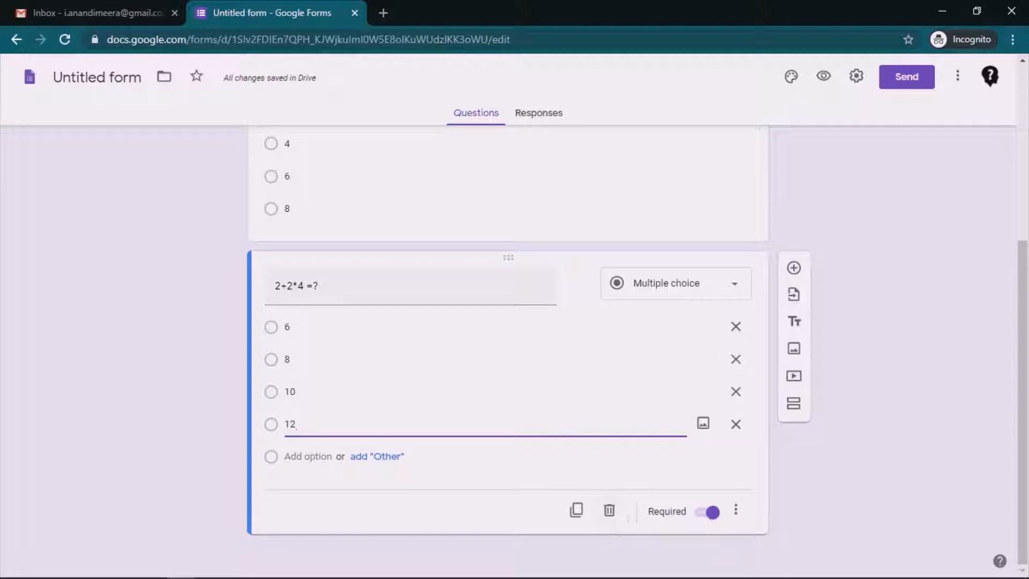
pyautogui.click(576, 509)
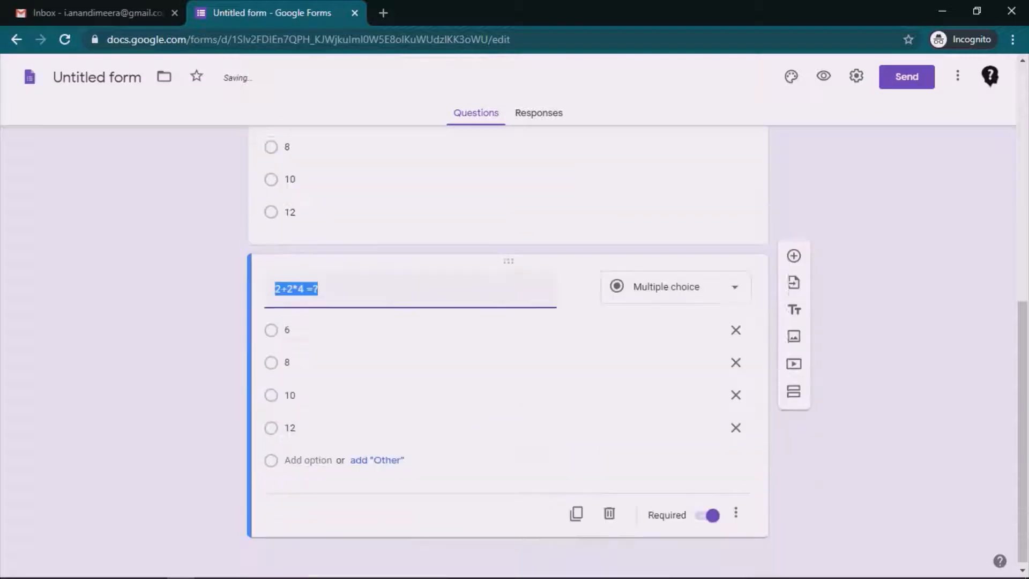
# Step: Replace '2+2*4' with '12-6' in the last question's title
pyautogui.moveTo(275, 284); pyautogui.dragTo(304, 285)
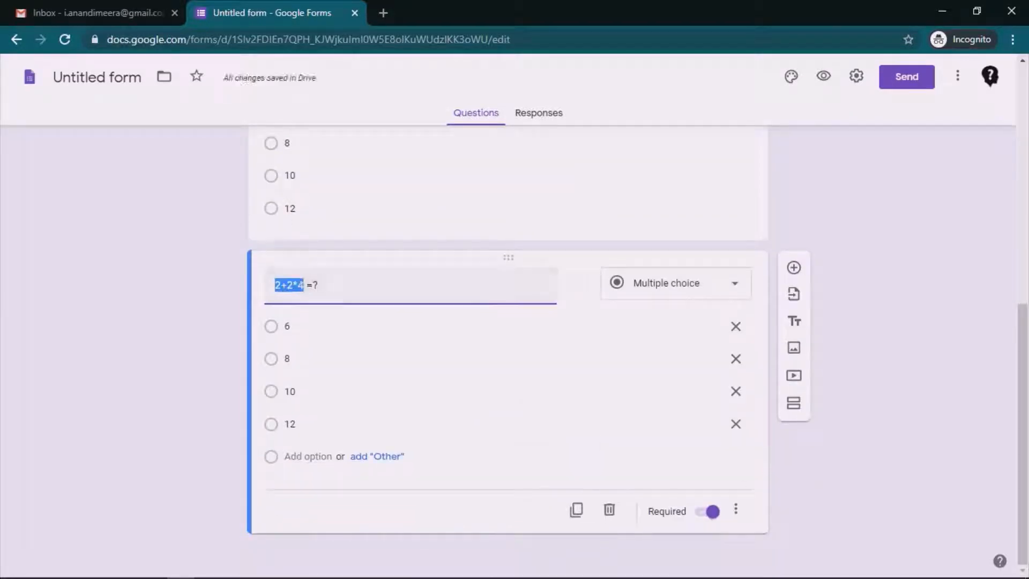
pyautogui.write('12-6')
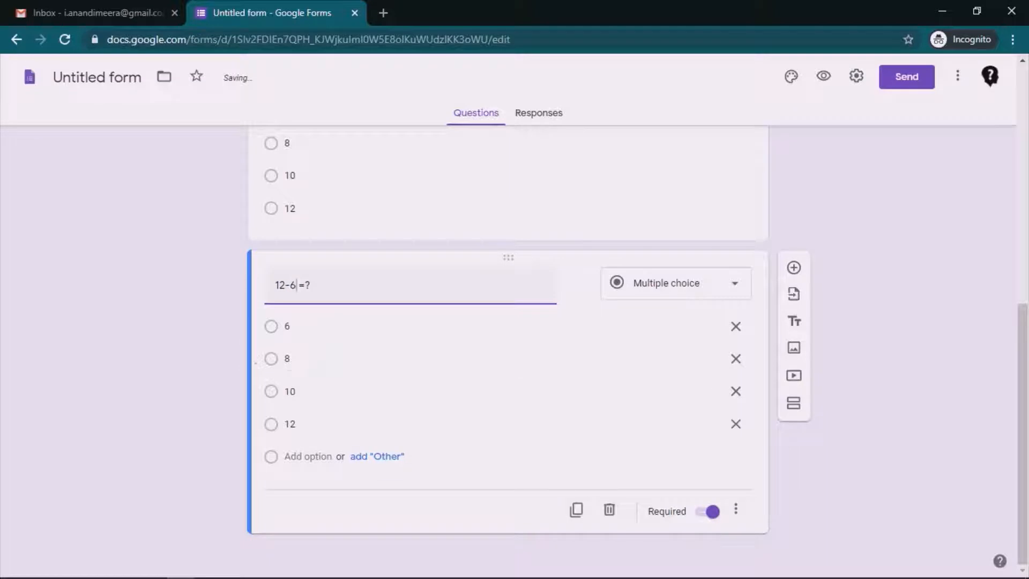
pyautogui.scroll(2, 794, 450)
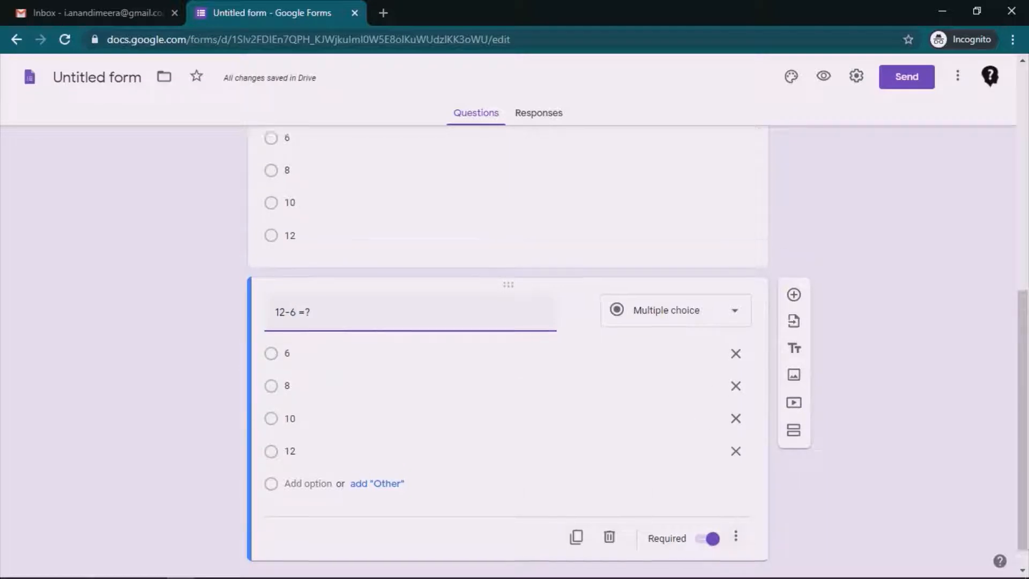
pyautogui.scroll(8, 508, 354)
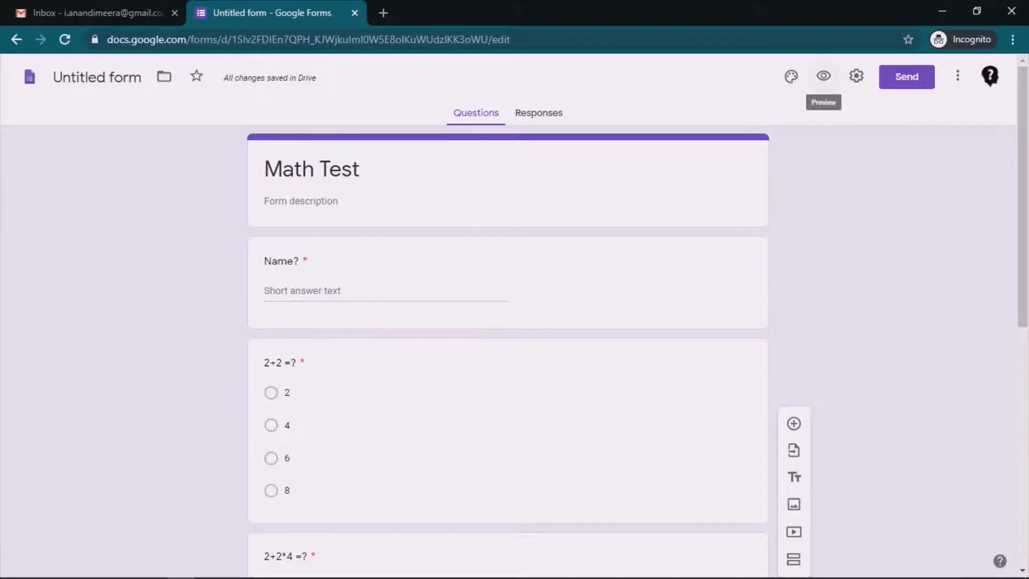
pyautogui.click(824, 75)
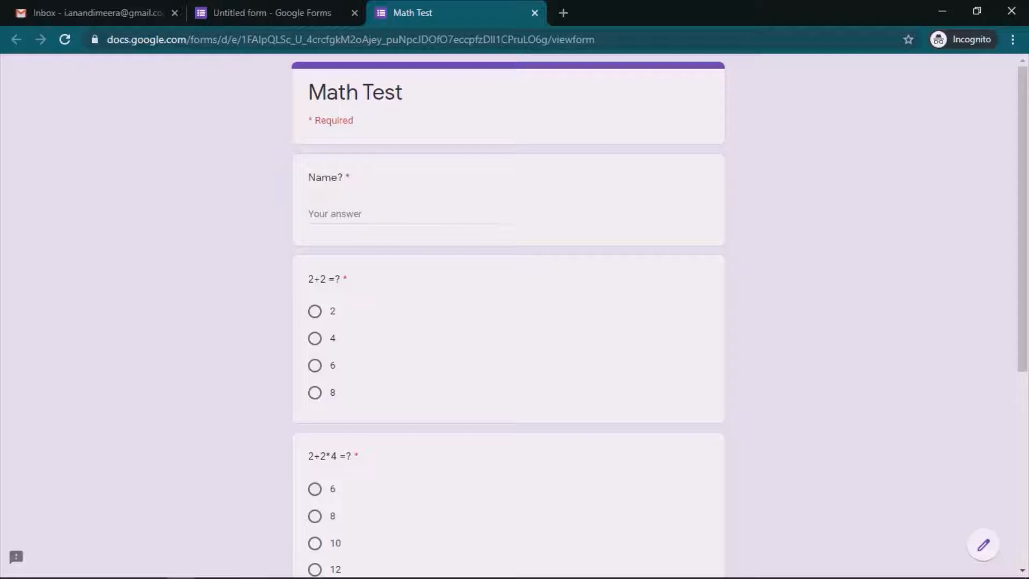
pyautogui.scroll(-6, 508, 316)
pyautogui.scroll(6, 508, 316)
pyautogui.scroll(-6, 508, 316)
pyautogui.scroll(6, 509, 317)
pyautogui.hotkey('ctrl', 'w')
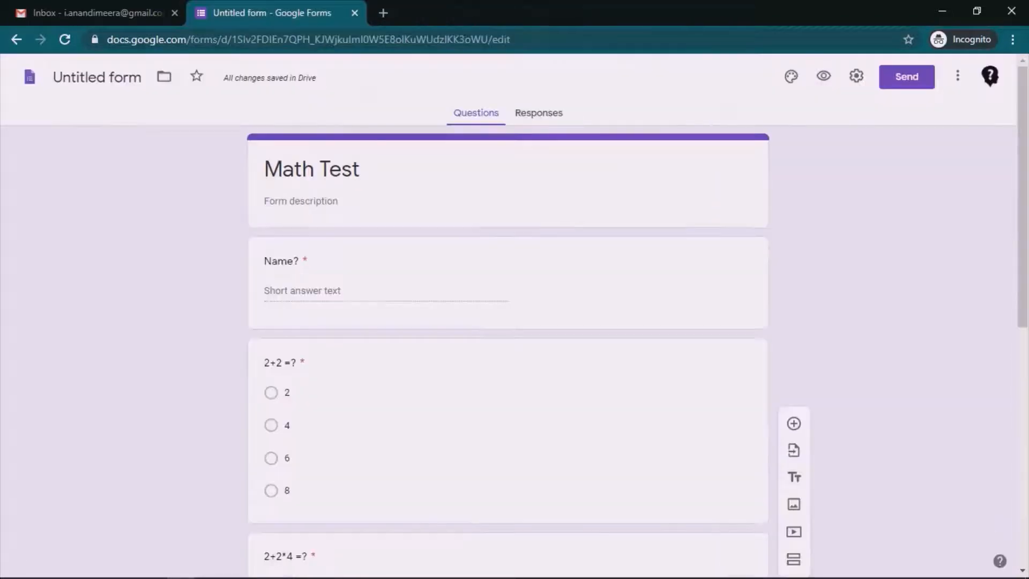
# Step: Turn on 'Make this a quiz' in the Quizzes settings, releasing grades immediately, and save
pyautogui.click(856, 75)
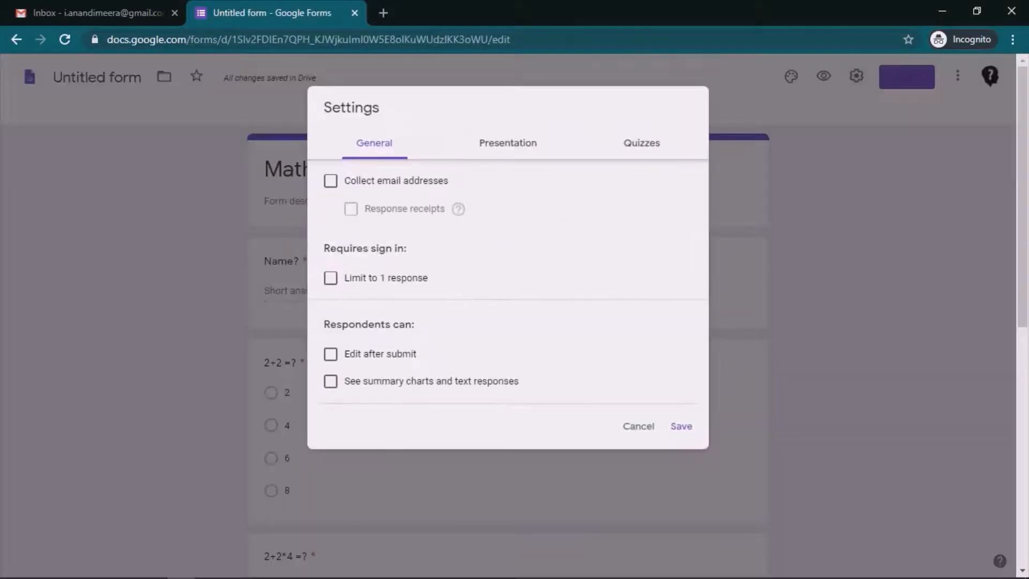
pyautogui.click(642, 144)
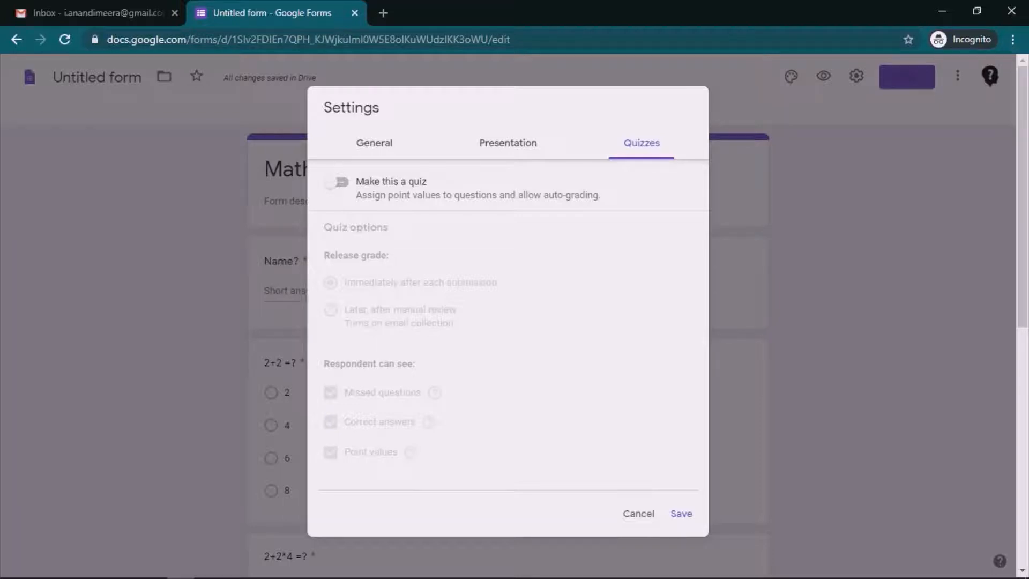
pyautogui.click(336, 182)
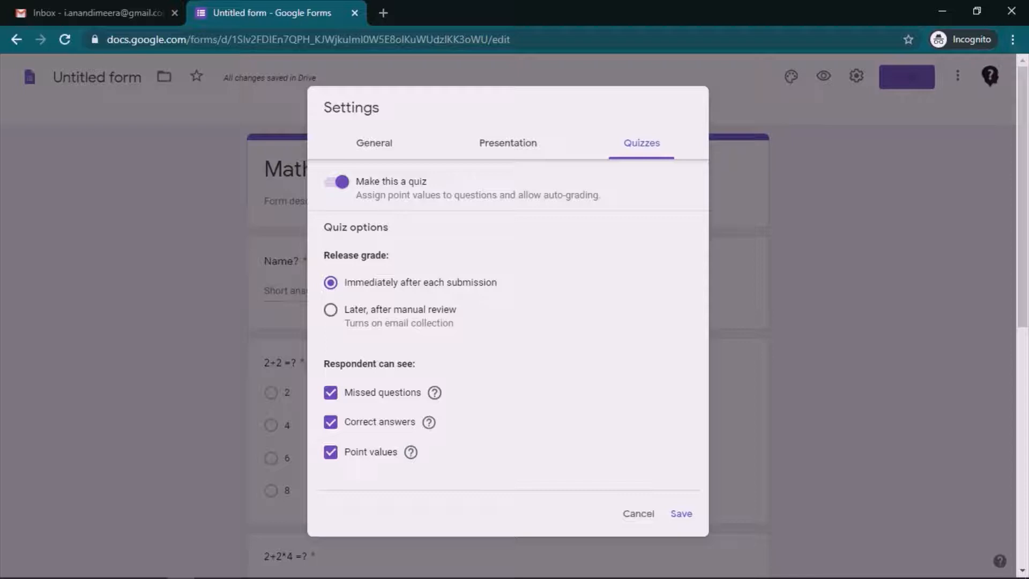
pyautogui.click(681, 514)
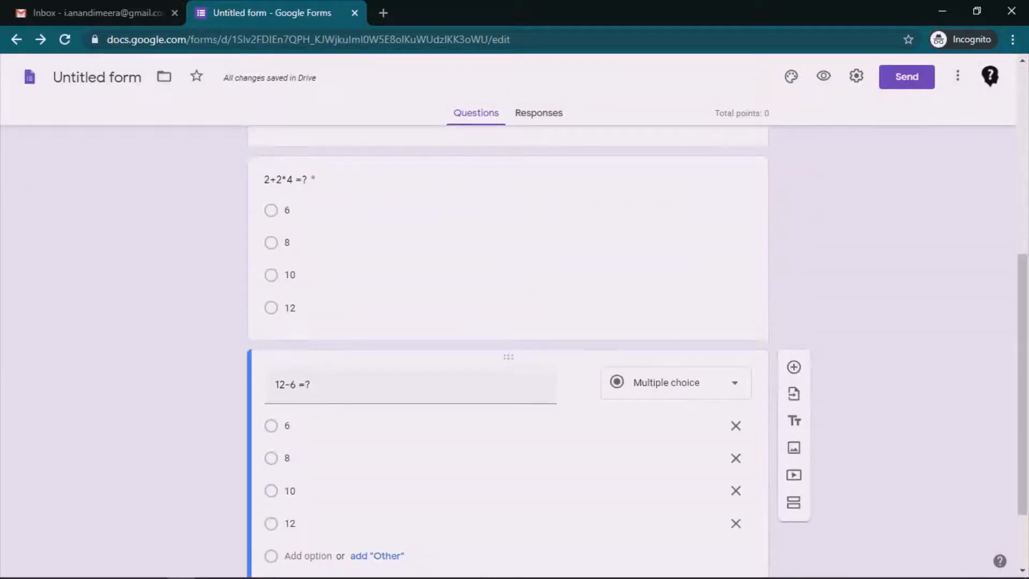
# Step: Switch off Required on the 2+2 =? question while keeping Name? required
pyautogui.scroll(15, 508, 349)
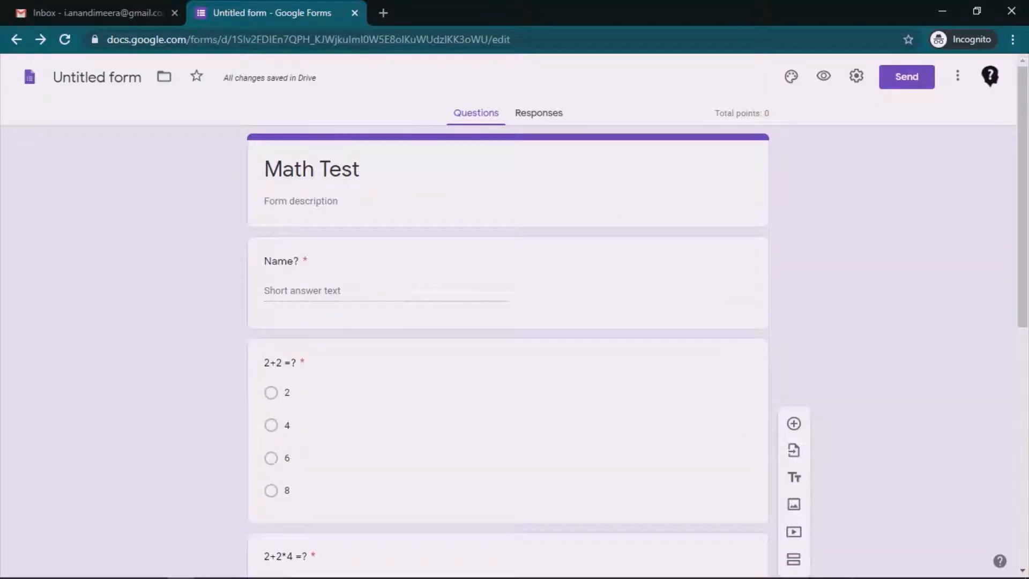
pyautogui.scroll(-2, 508, 348)
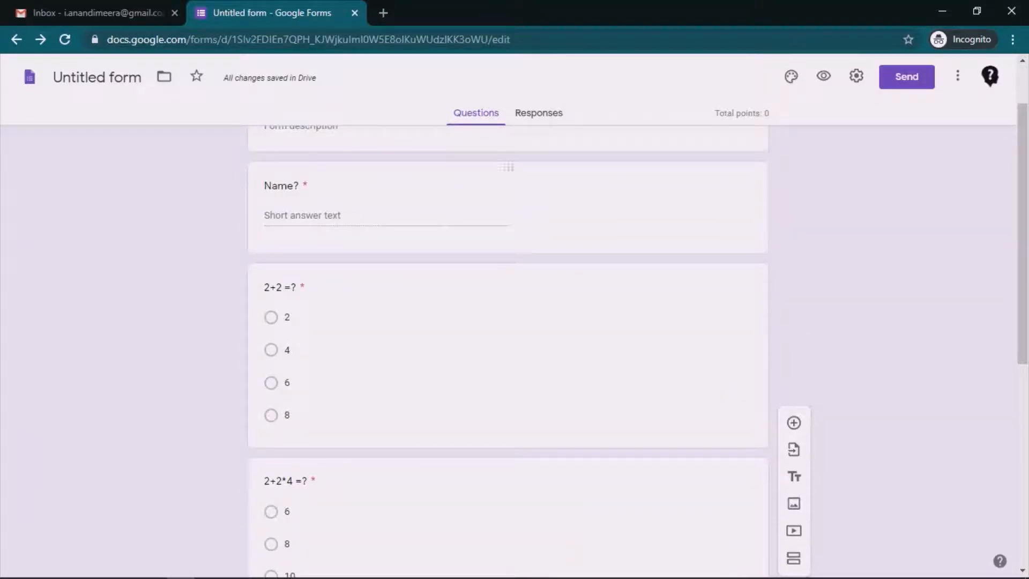
pyautogui.click(293, 185)
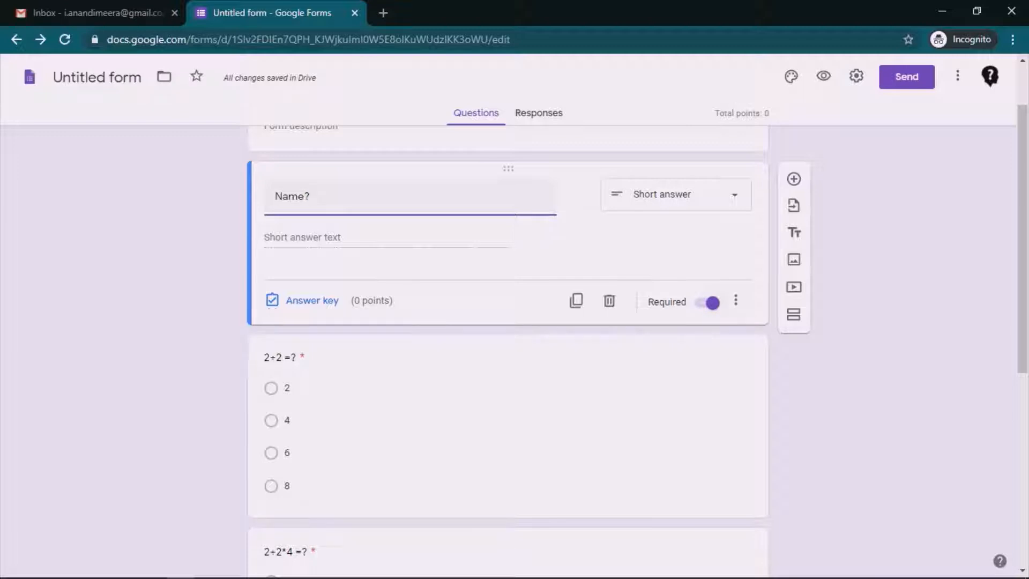
pyautogui.click(709, 303)
pyautogui.scroll(-1, 709, 303)
pyautogui.scroll(-2, 508, 349)
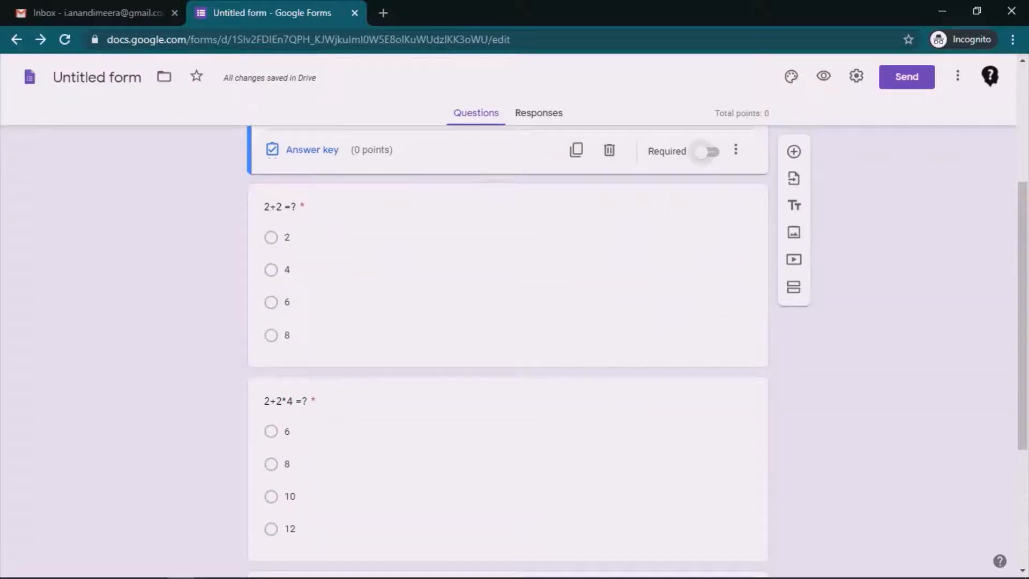
pyautogui.click(708, 151)
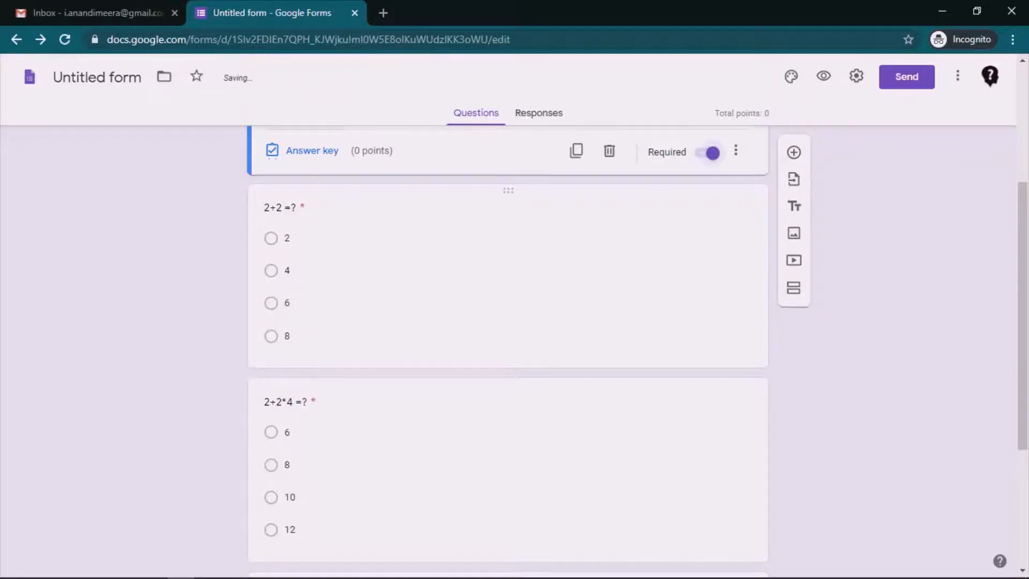
pyautogui.scroll(3, 508, 268)
pyautogui.click(286, 453)
pyautogui.click(707, 523)
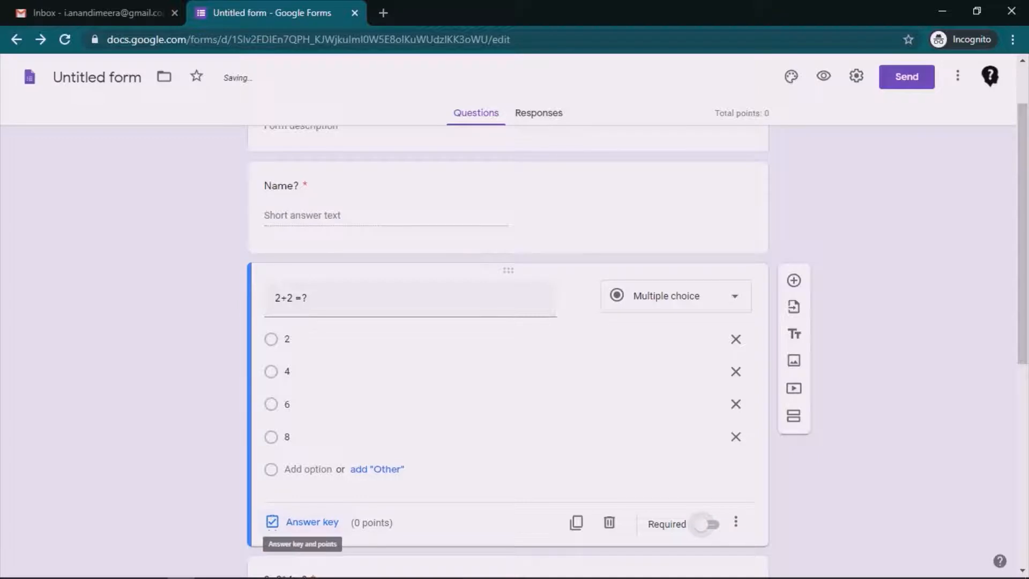
# Step: In the 2+2 =? answer key, mark 4 as correct and worth 1 point
pyautogui.click(274, 522)
pyautogui.scroll(-3, 508, 322)
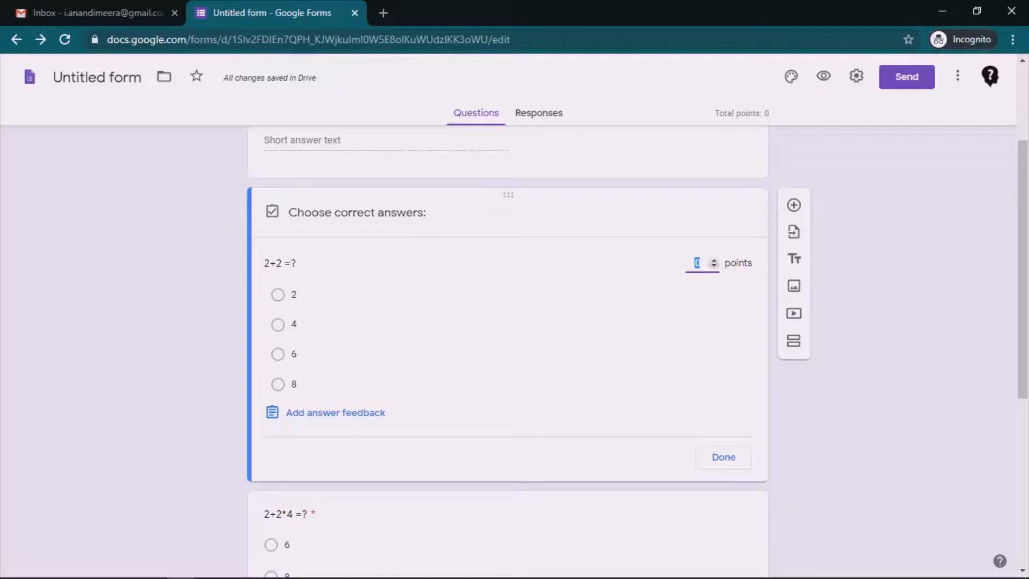
pyautogui.click(714, 260)
pyautogui.click(293, 324)
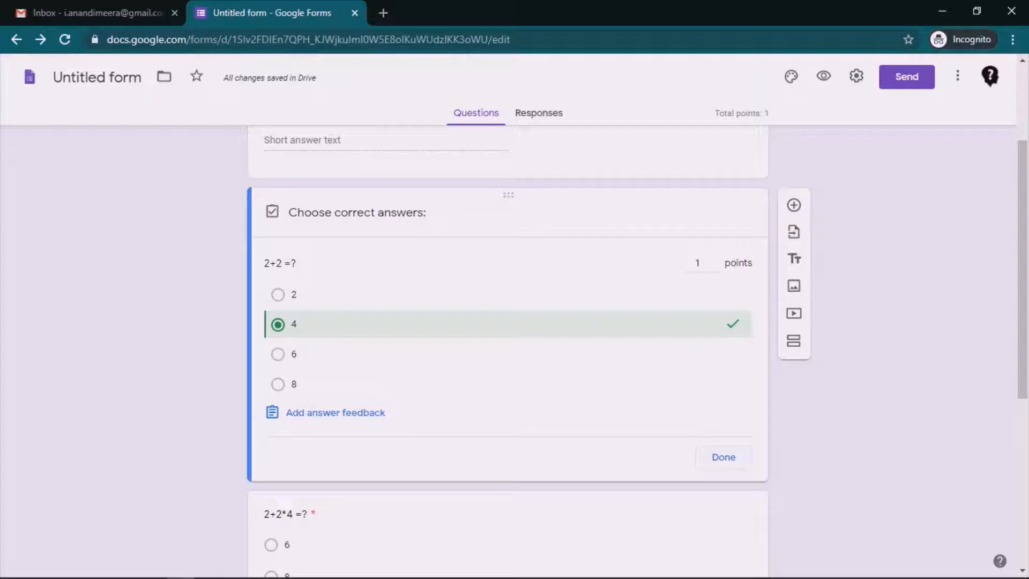
pyautogui.click(724, 457)
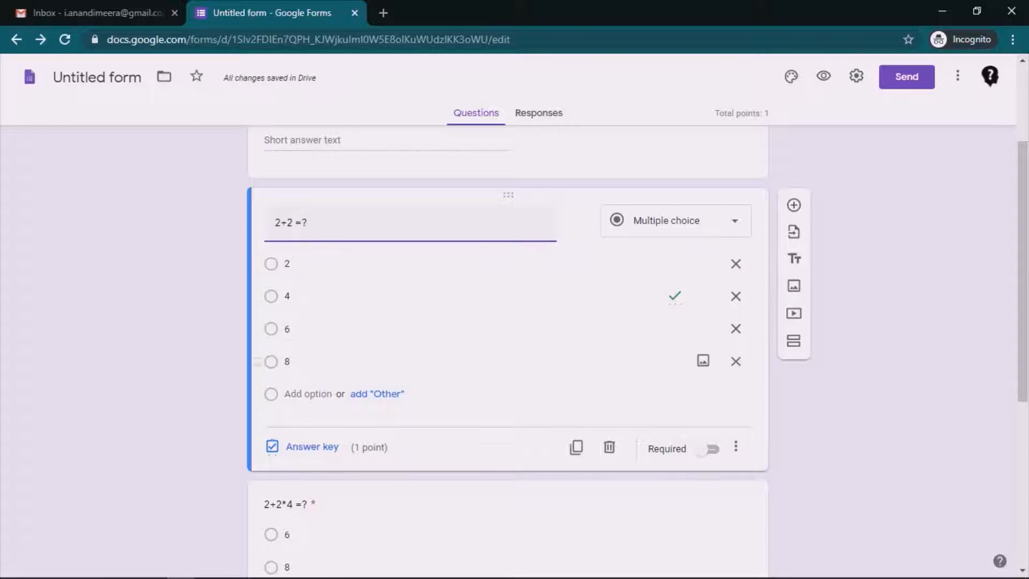
pyautogui.scroll(-4, 508, 354)
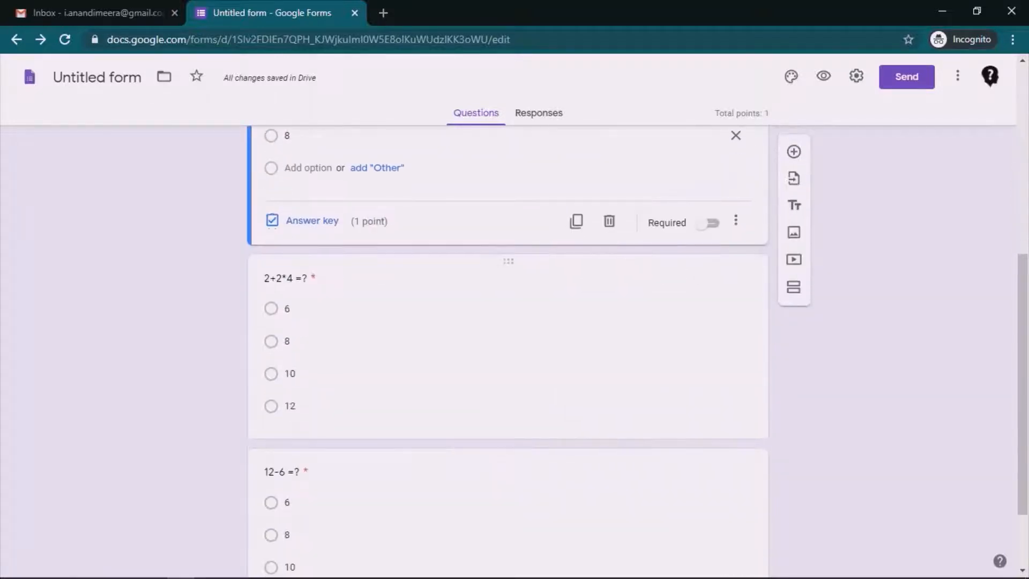
pyautogui.scroll(4, 509, 354)
pyautogui.scroll(-4, 508, 353)
# Step: Mark 10 as the correct answer to 2+2*4 =?, worth 2 points
pyautogui.click(290, 374)
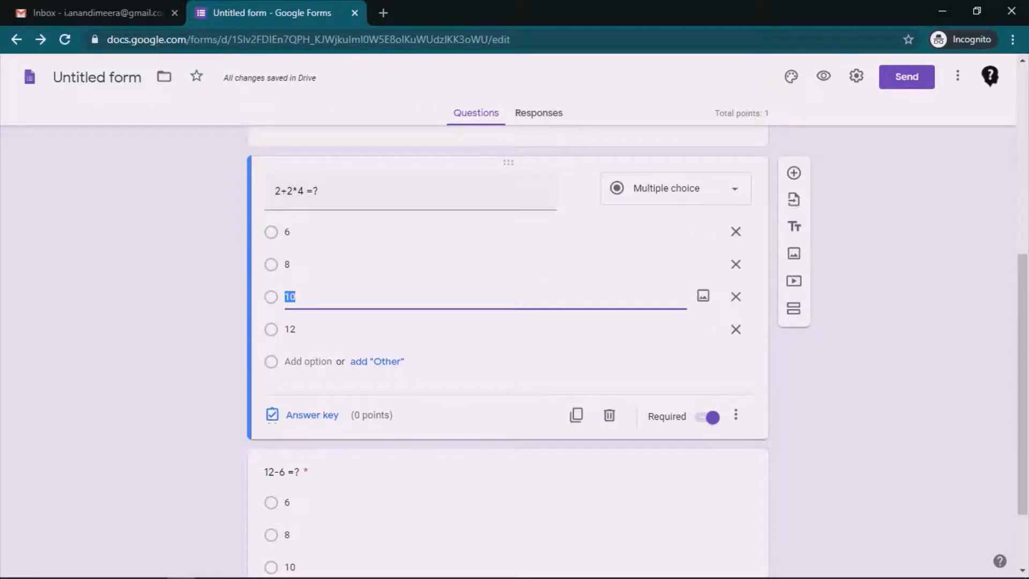
pyautogui.click(312, 415)
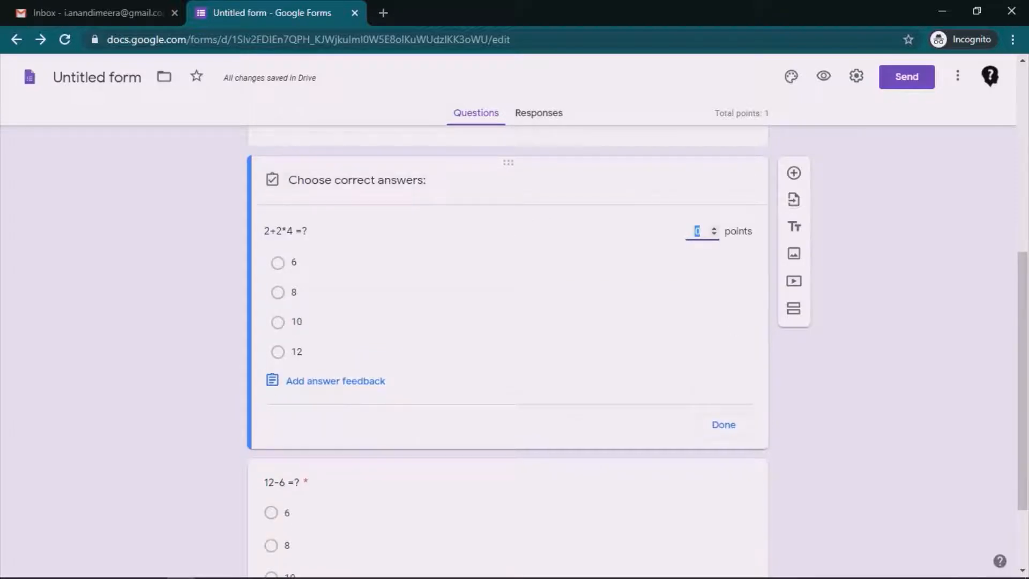
pyautogui.click(277, 322)
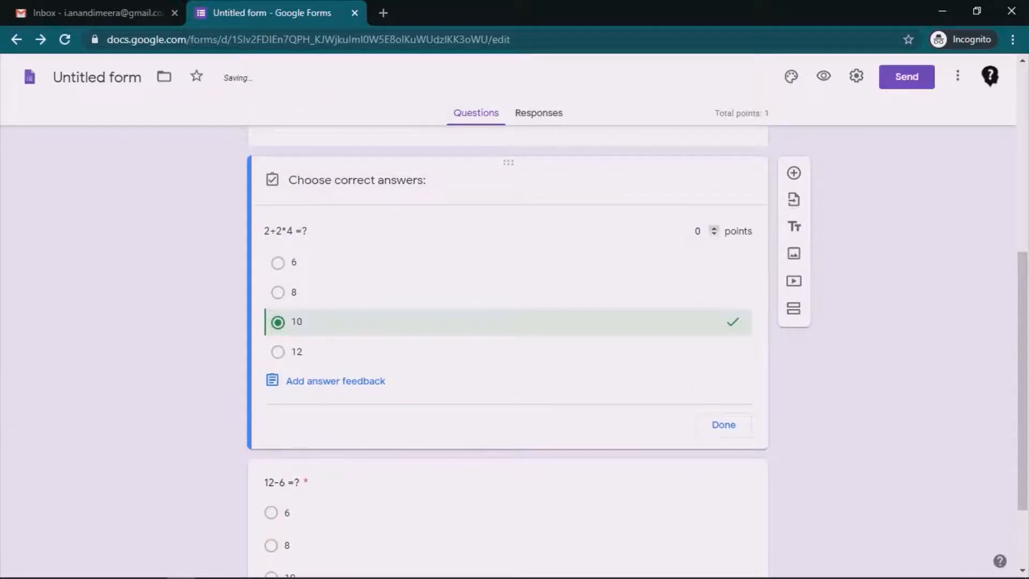
pyautogui.click(714, 227)
pyautogui.click(714, 228)
pyautogui.scroll(-2, 508, 349)
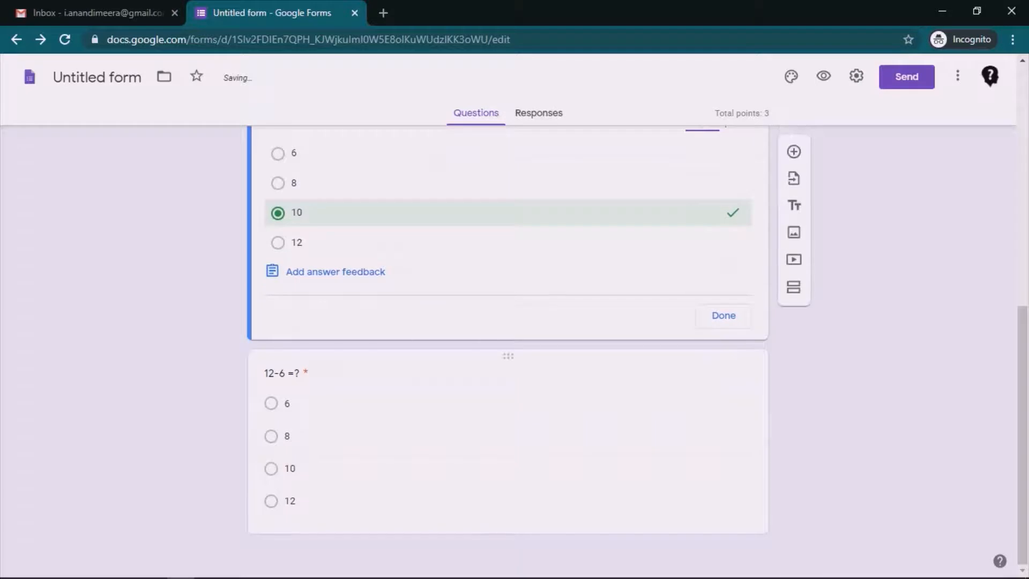
# Step: Mark 6 as the correct answer to 12-6 =?, worth 1 point
pyautogui.click(286, 435)
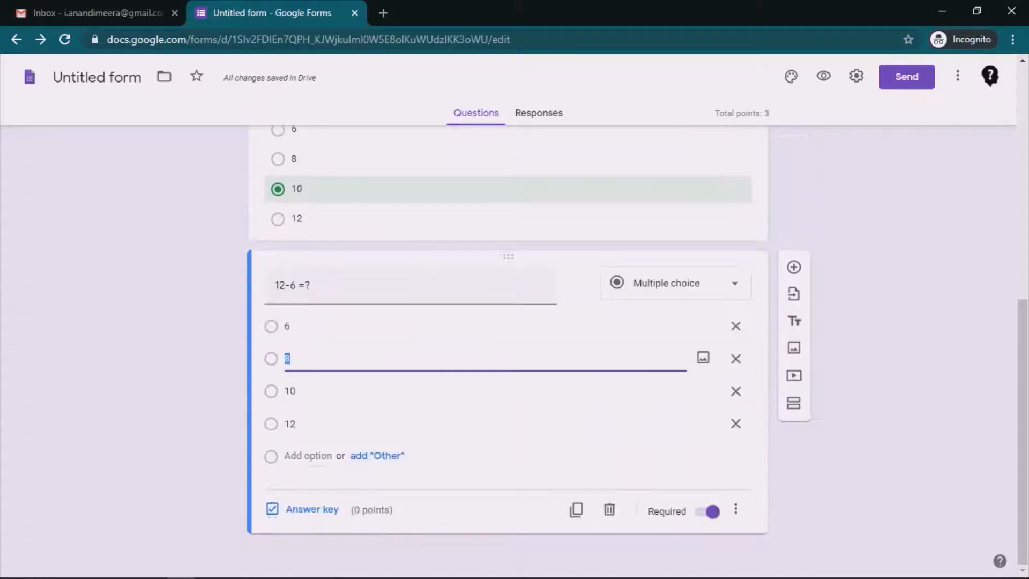
pyautogui.click(300, 508)
pyautogui.click(293, 357)
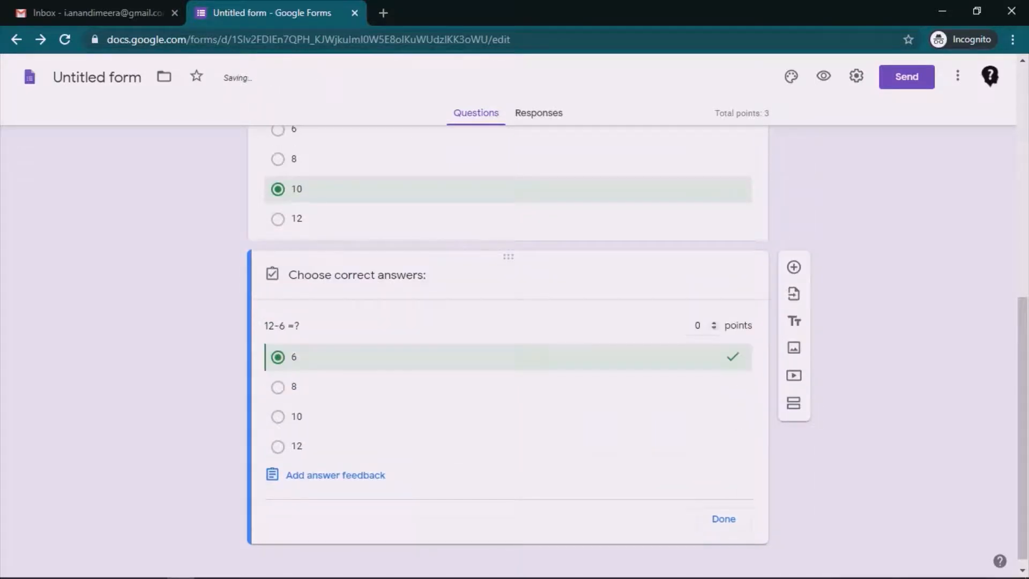
pyautogui.write('1')
pyautogui.click(724, 519)
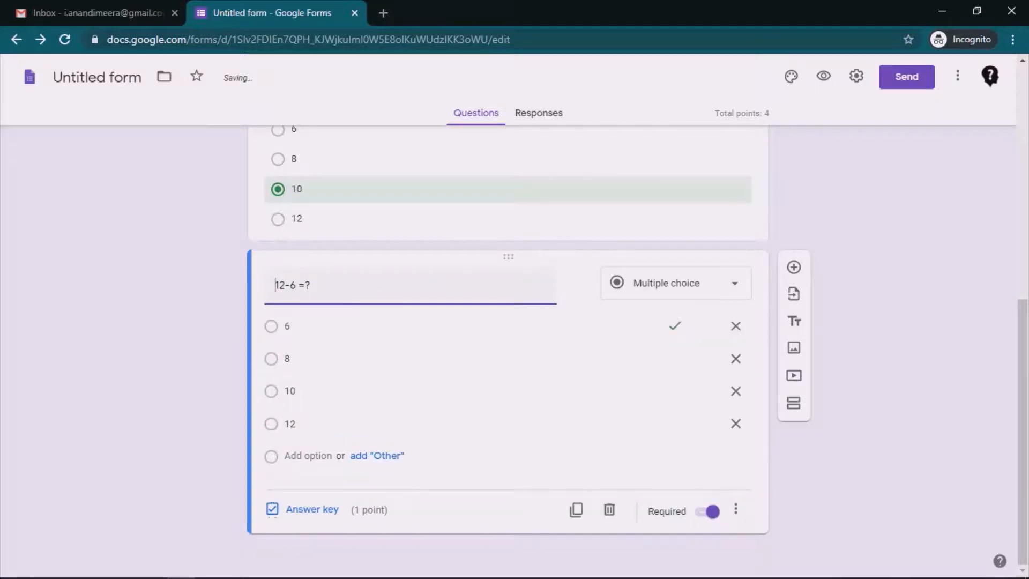
pyautogui.scroll(9, 508, 322)
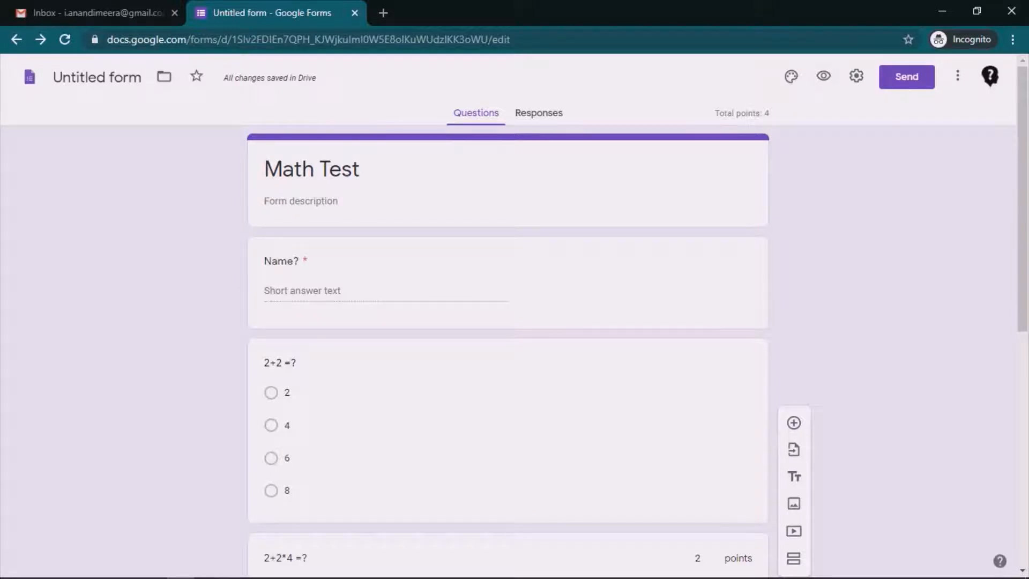
# Step: Open the quiz preview and enter a respondent name
pyautogui.click(824, 75)
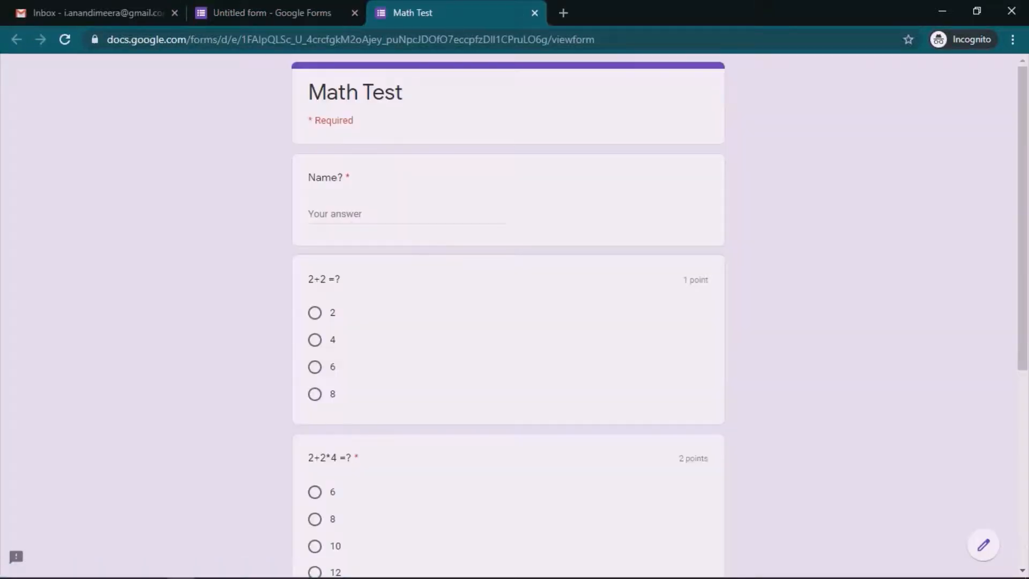
pyautogui.click(332, 214)
pyautogui.write('abc')
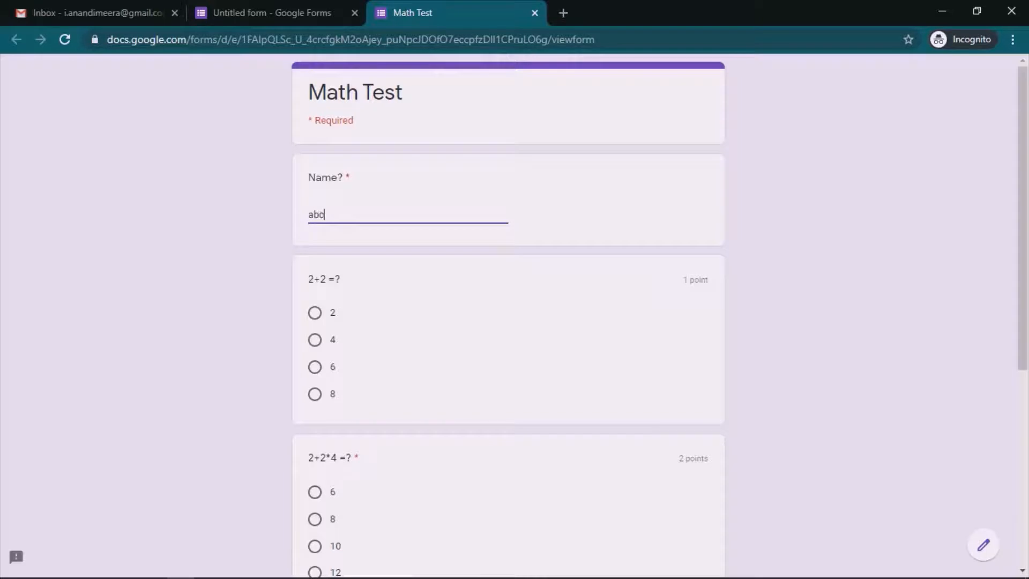
pyautogui.scroll(-2, 509, 316)
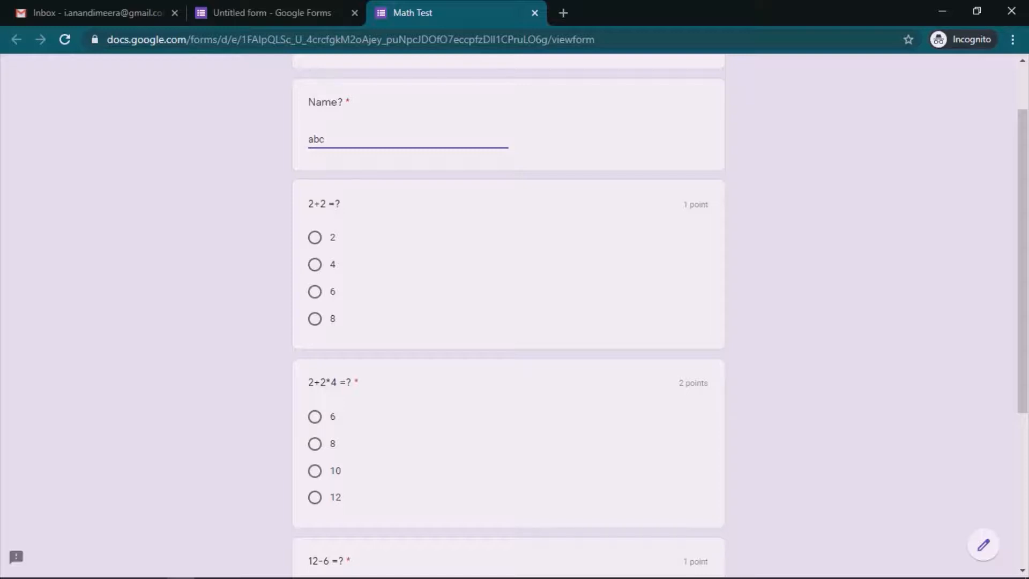
# Step: Answer 10 for 2+2*4 =? and 6 for 12-6 =?, then submit
pyautogui.click(314, 471)
pyautogui.scroll(-5, 508, 316)
pyautogui.click(315, 335)
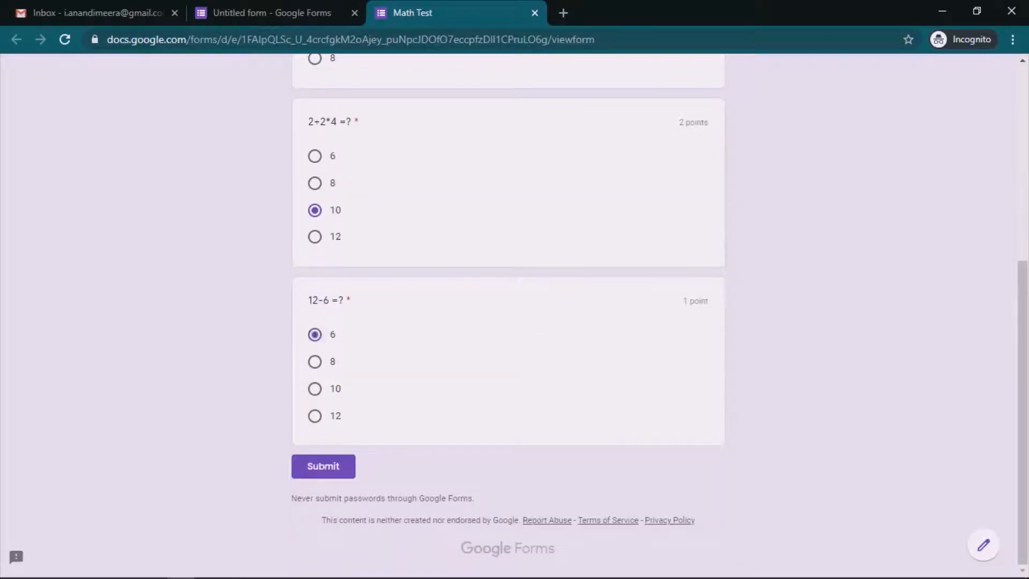
pyautogui.click(323, 466)
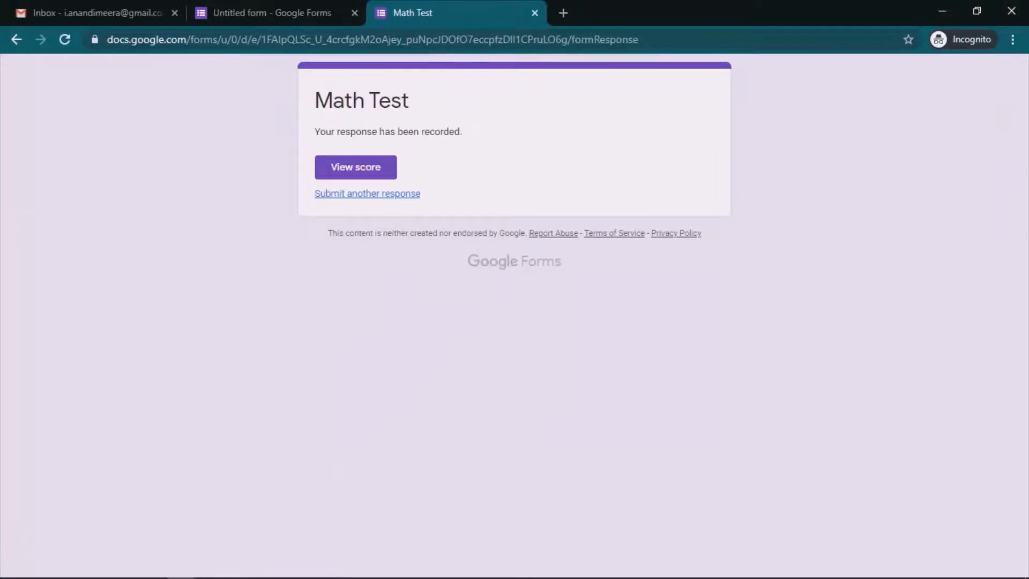
pyautogui.click(272, 13)
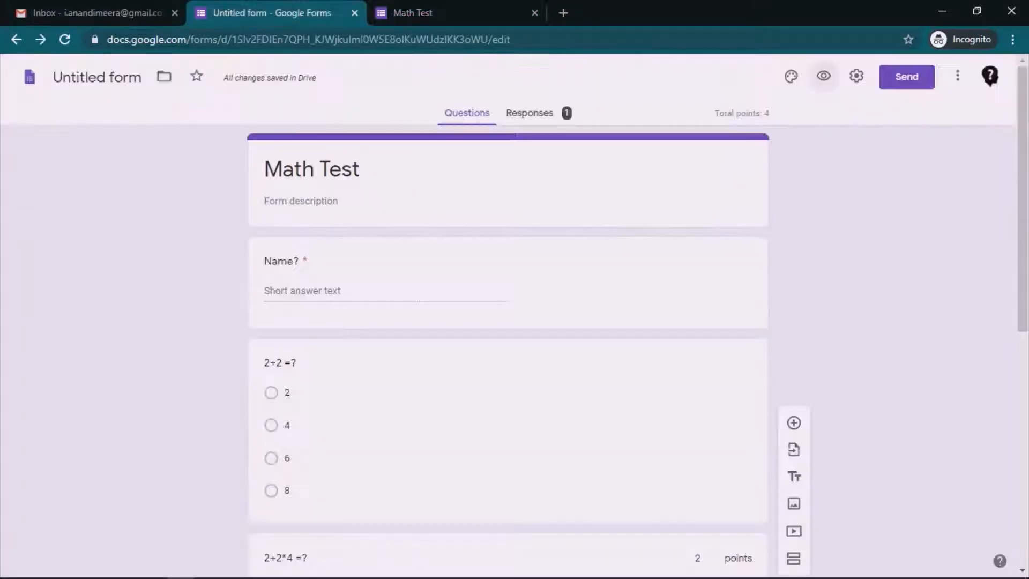
pyautogui.click(856, 76)
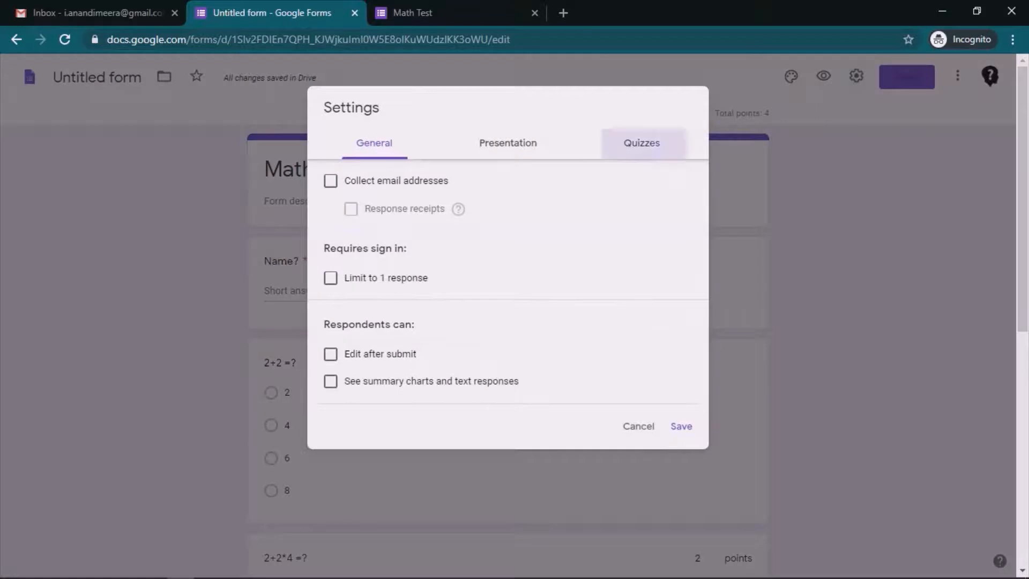
pyautogui.click(642, 143)
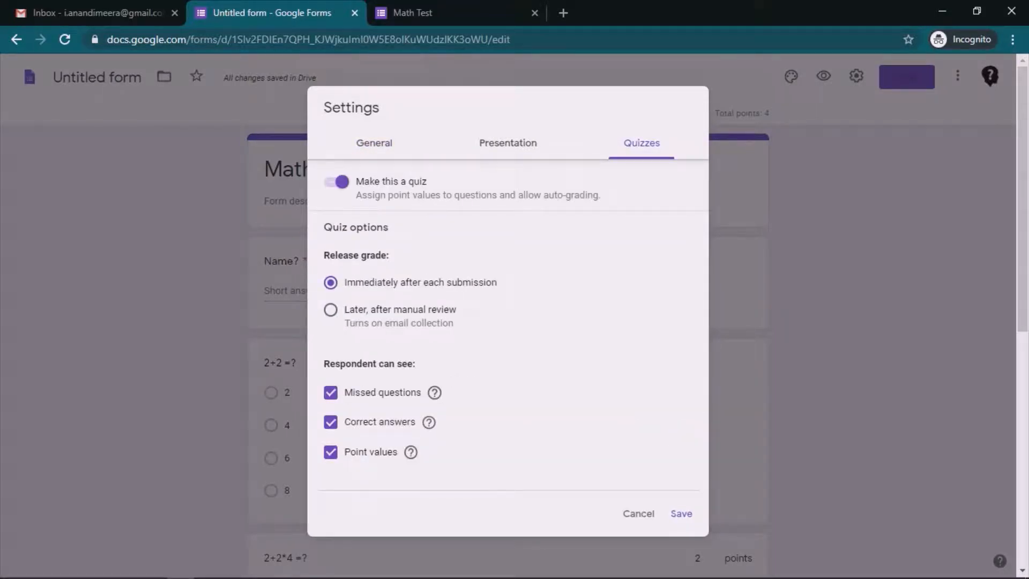
pyautogui.hotkey('ctrl', 'Tab')
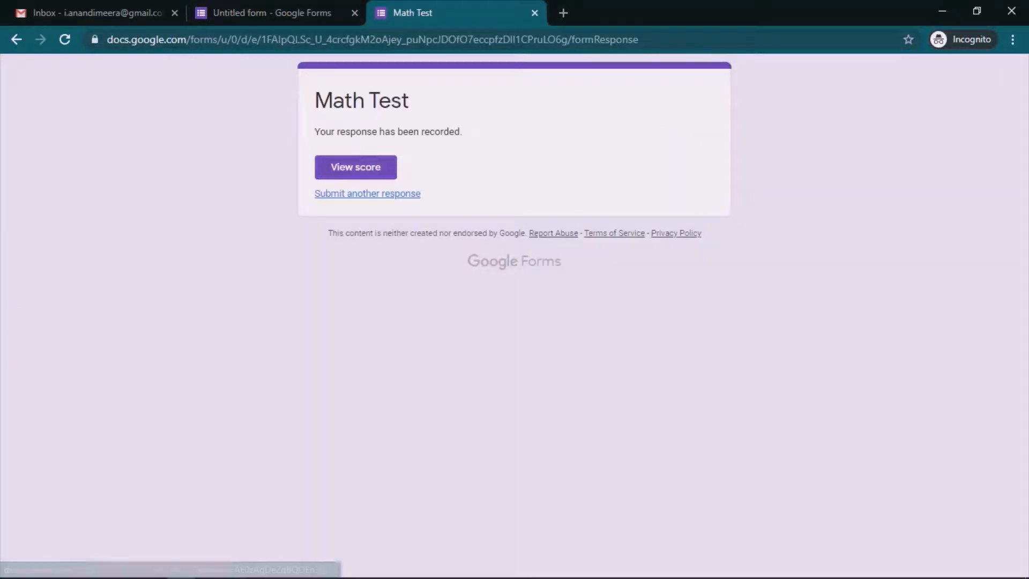
pyautogui.click(356, 167)
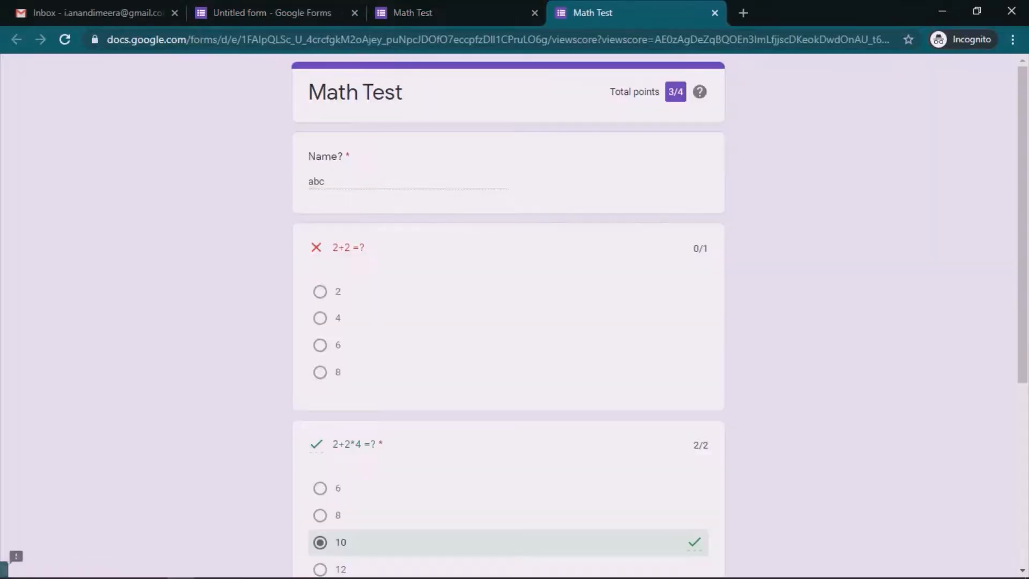
pyautogui.moveTo(609, 92); pyautogui.dragTo(662, 91)
pyautogui.click(700, 92)
pyautogui.scroll(-5, 509, 322)
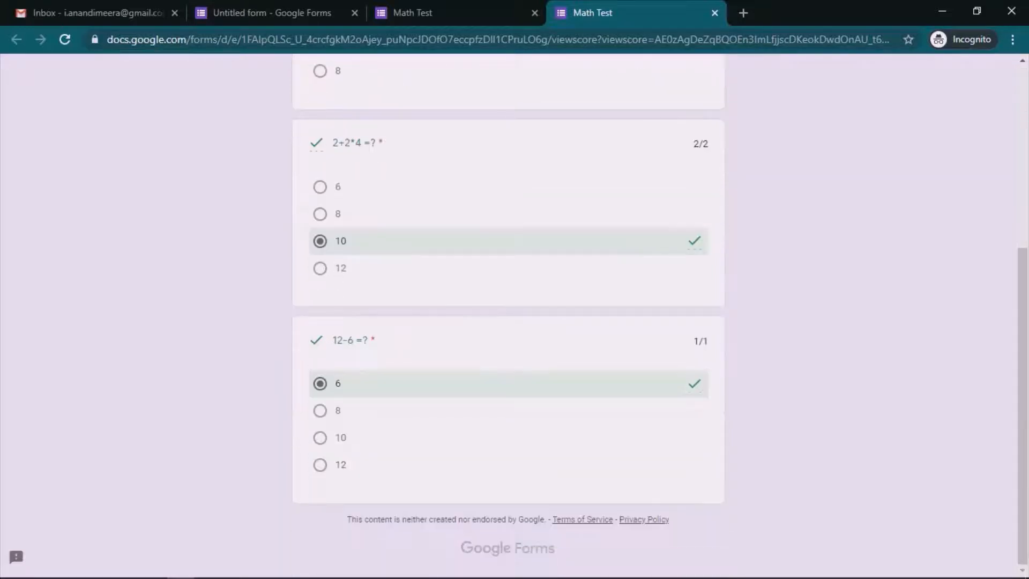
pyautogui.scroll(5, 508, 321)
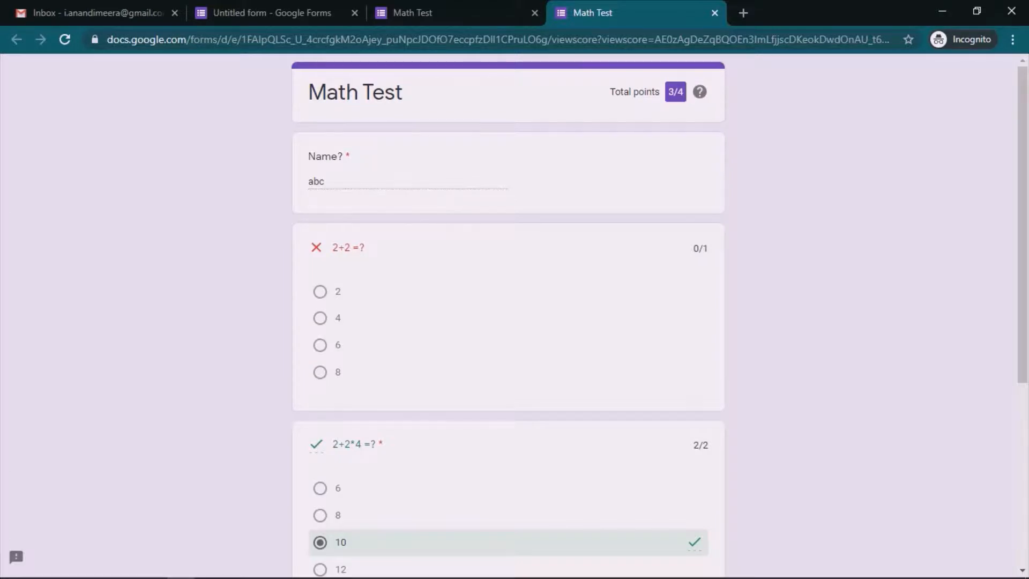
pyautogui.scroll(-5, 508, 321)
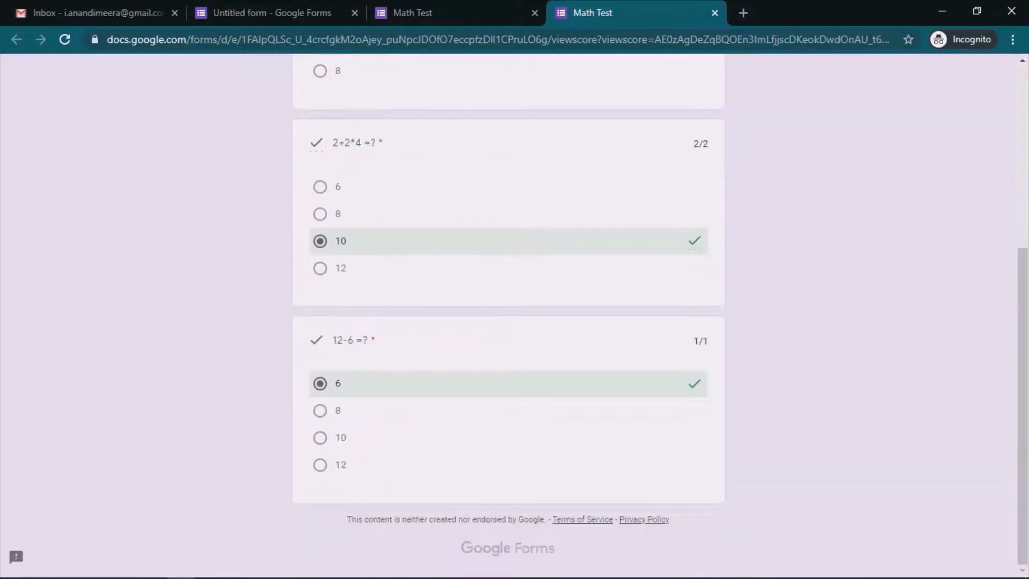
pyautogui.scroll(5, 508, 322)
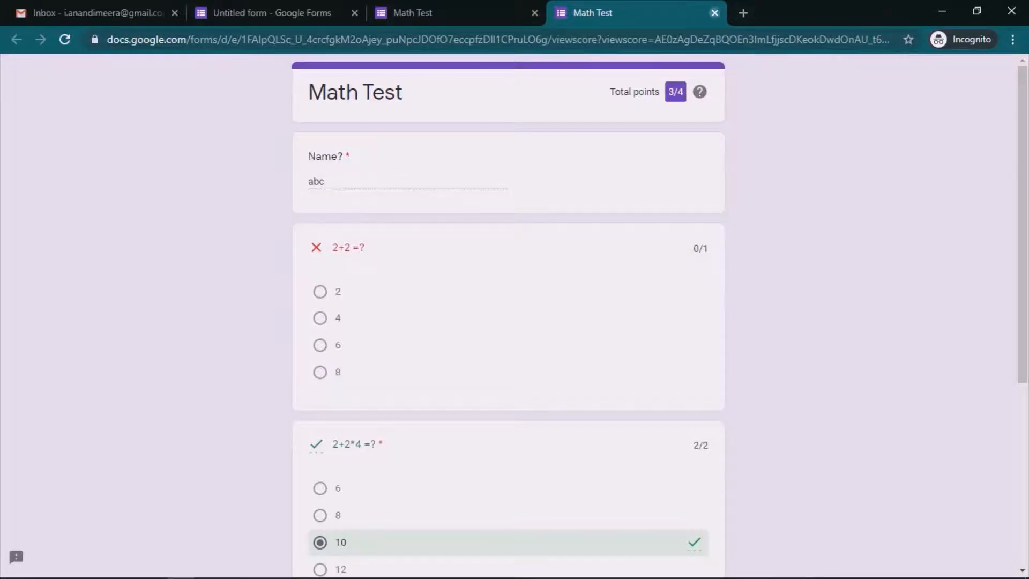
pyautogui.click(715, 12)
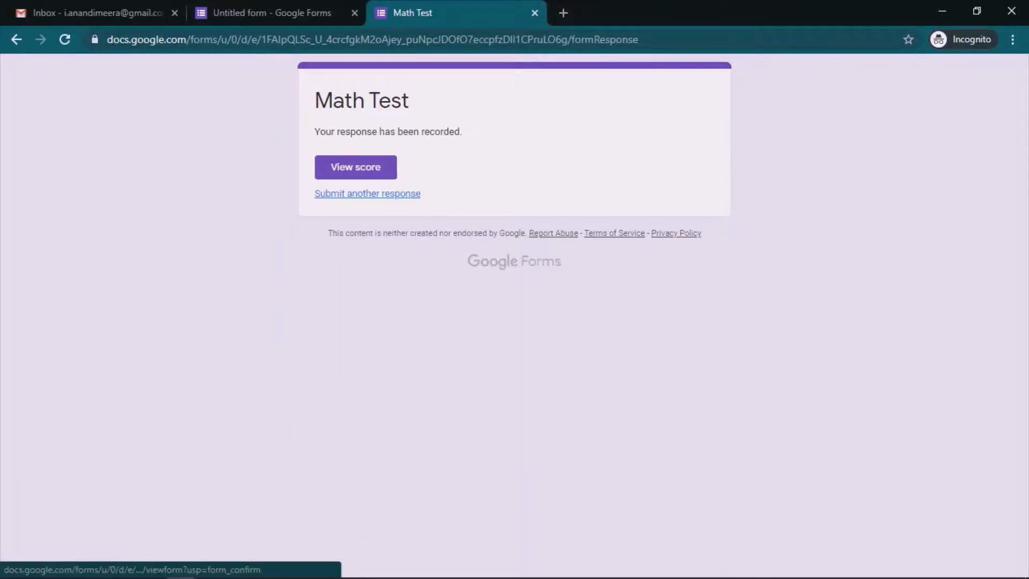
# Step: Start another response and enter a respondent name
pyautogui.click(368, 194)
pyautogui.click(368, 214)
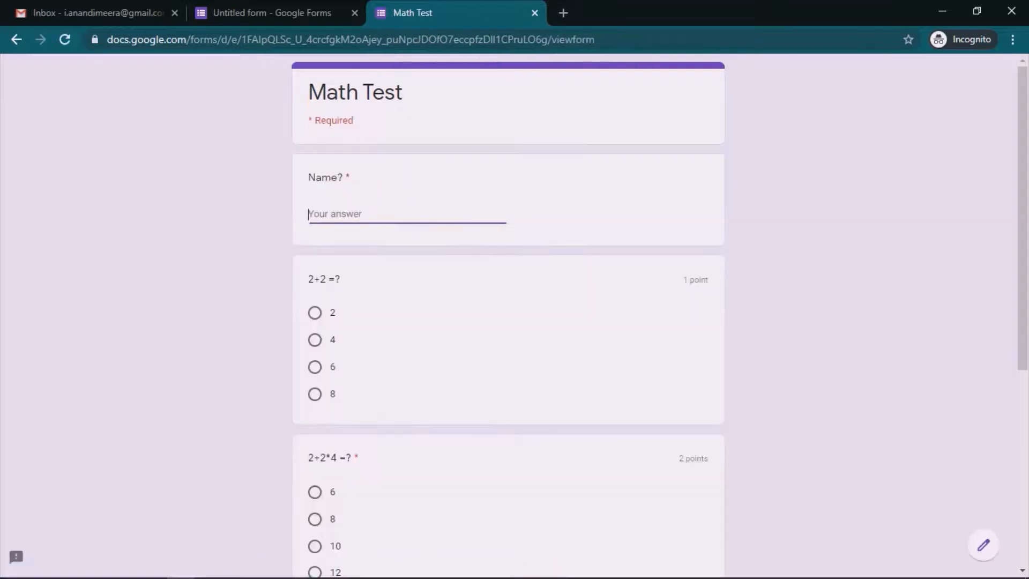
pyautogui.write('a')
pyautogui.press('BackSpace')
pyautogui.write('jkl')
# Step: Answer 4, 12 and 6, submit, and view this response's score
pyautogui.click(314, 340)
pyautogui.scroll(-4, 508, 321)
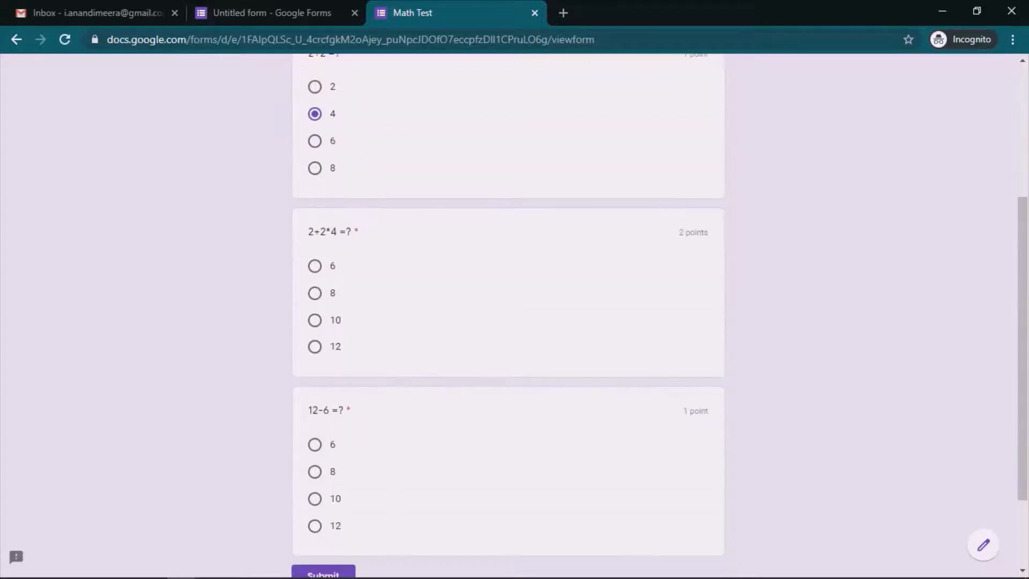
pyautogui.click(315, 347)
pyautogui.scroll(-2, 315, 347)
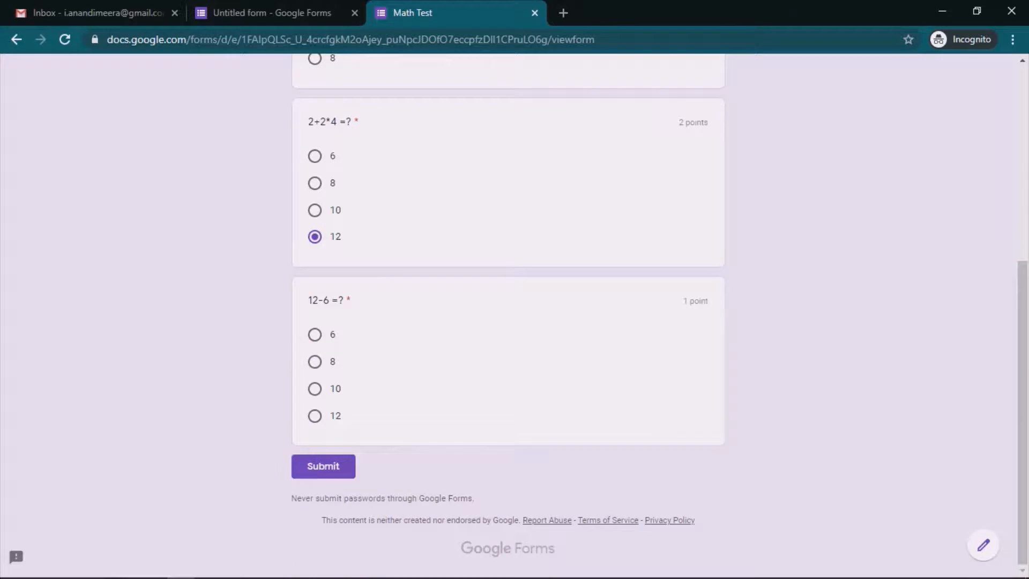
pyautogui.click(315, 390)
pyautogui.click(315, 334)
pyautogui.click(323, 467)
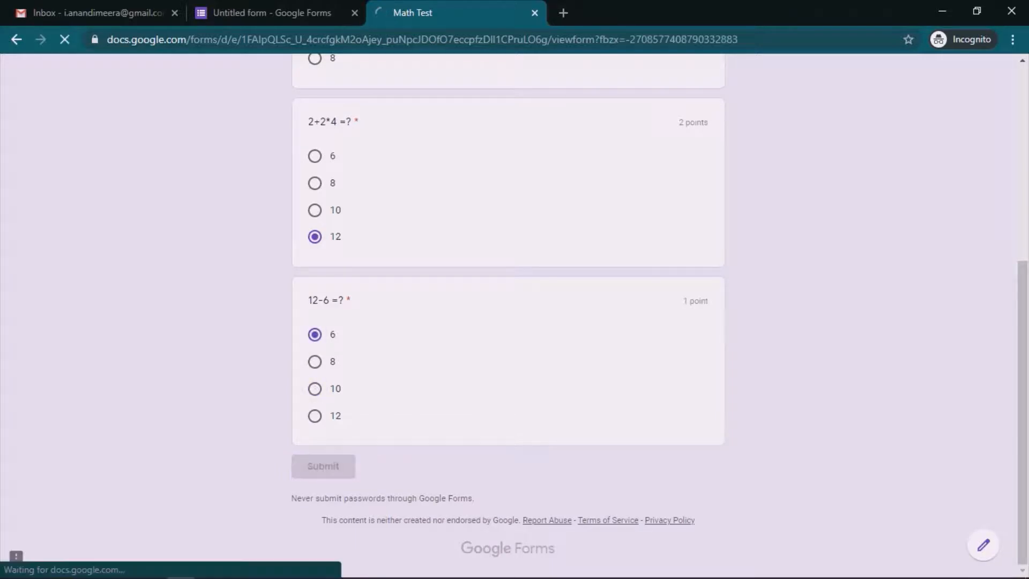
pyautogui.click(356, 168)
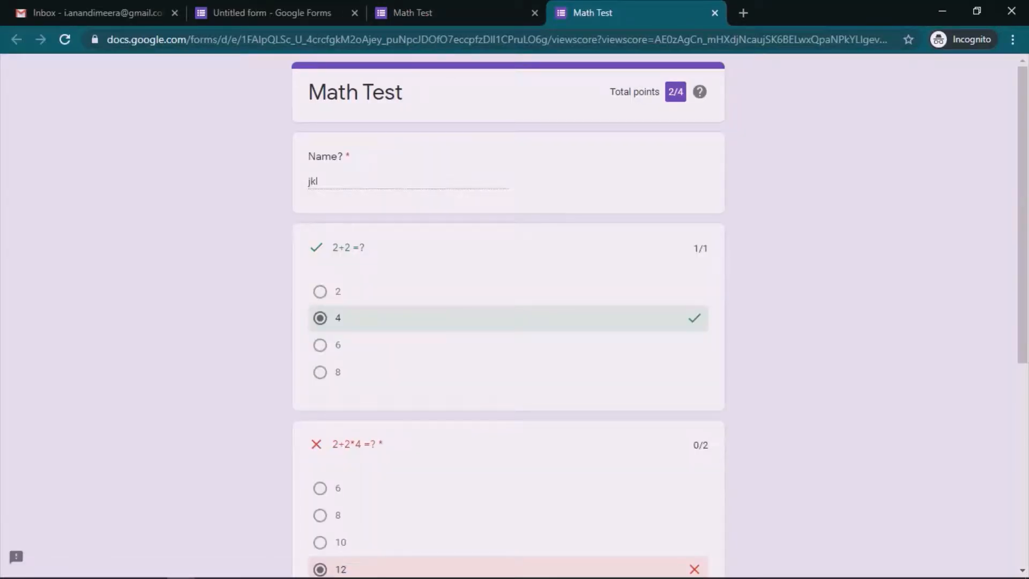
# Step: Scroll through the 2/4 scored response, then close the score tab
pyautogui.scroll(-4, 509, 315)
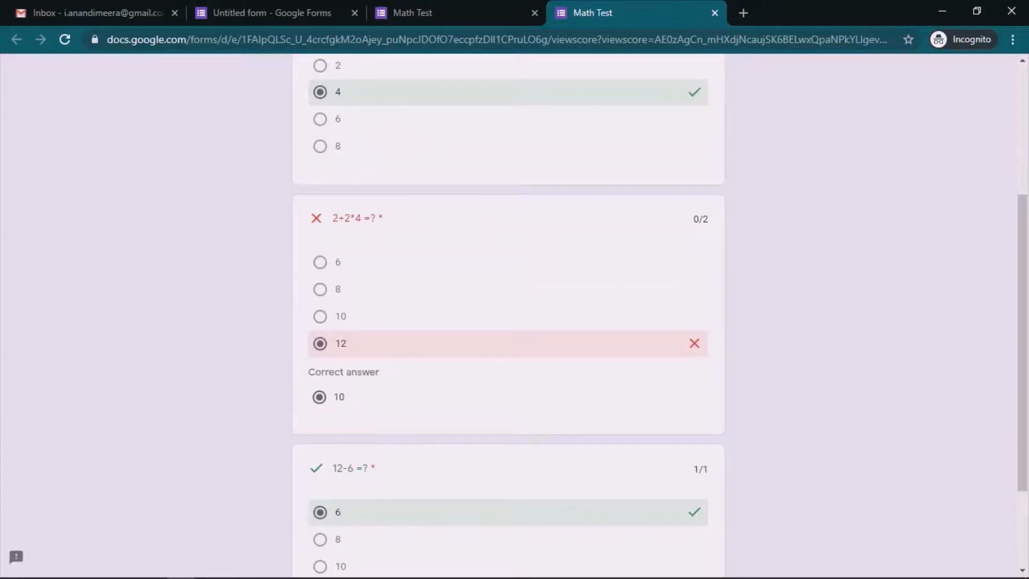
pyautogui.scroll(-3, 508, 315)
pyautogui.scroll(7, 508, 313)
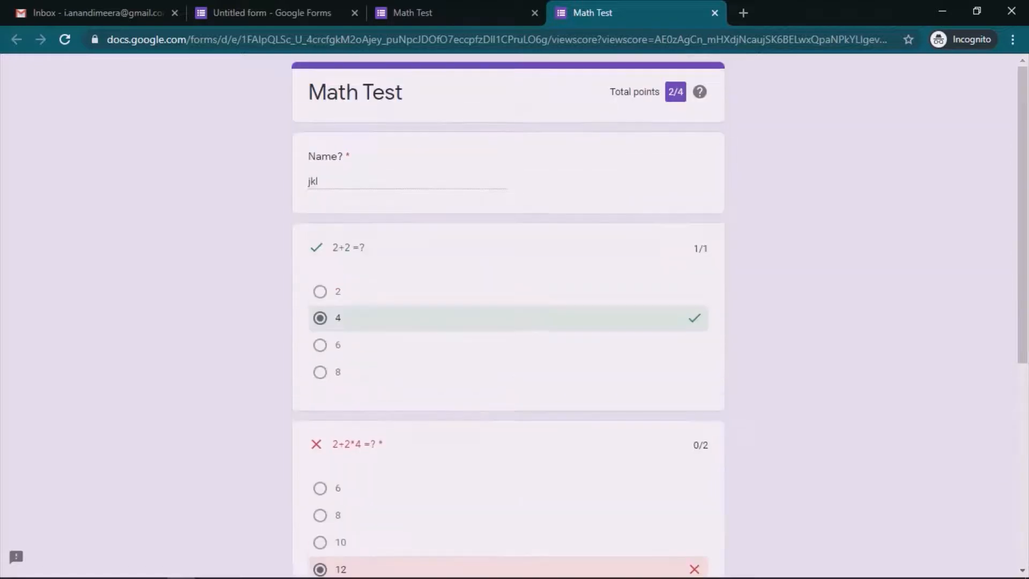
pyautogui.click(714, 13)
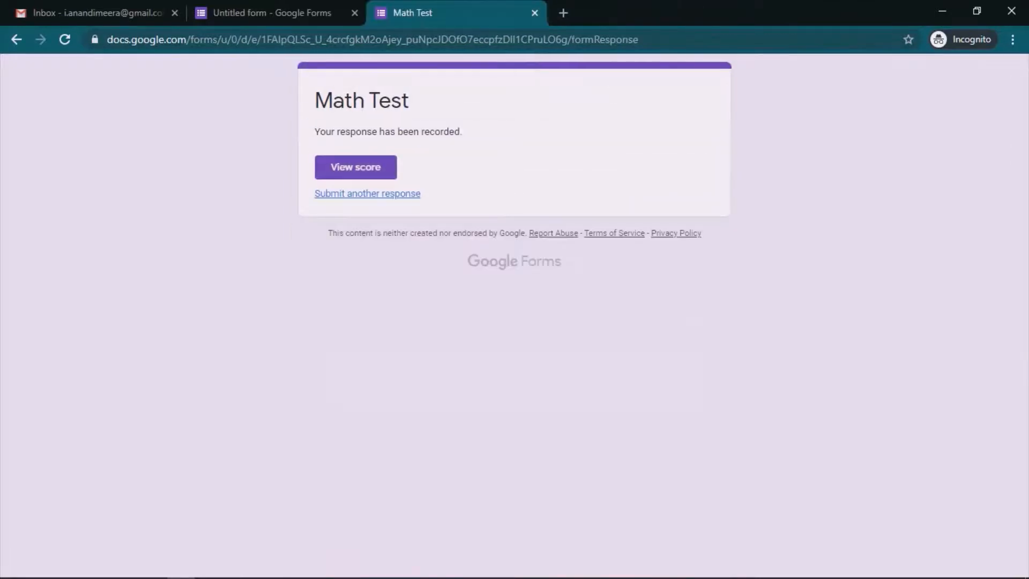
# Step: Set quiz grade release to 'Later, after manual review' and save the settings
pyautogui.click(535, 13)
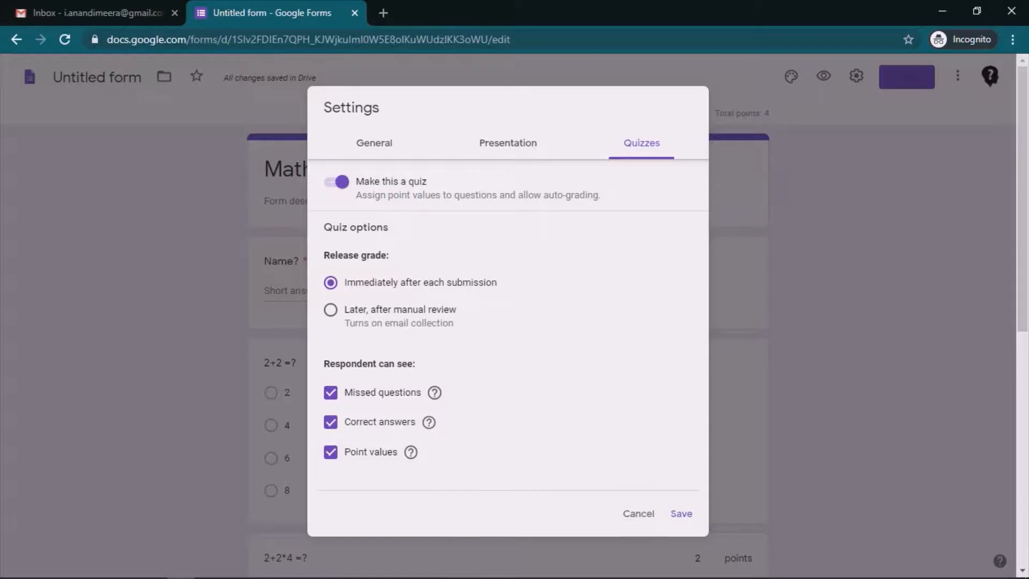
pyautogui.click(330, 310)
pyautogui.click(681, 513)
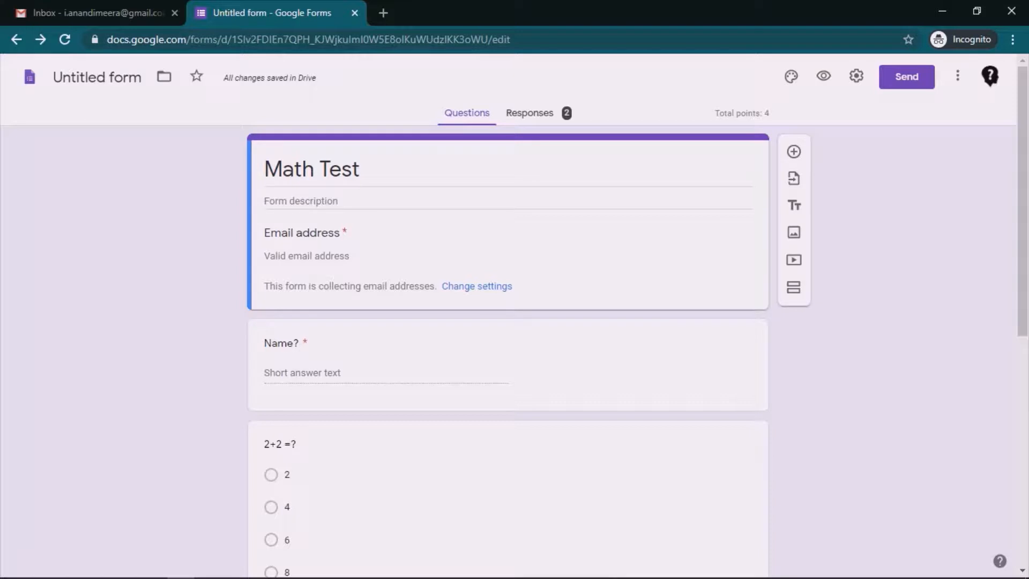
# Step: Open the live form and enter the respondent's email address and name
pyautogui.click(824, 76)
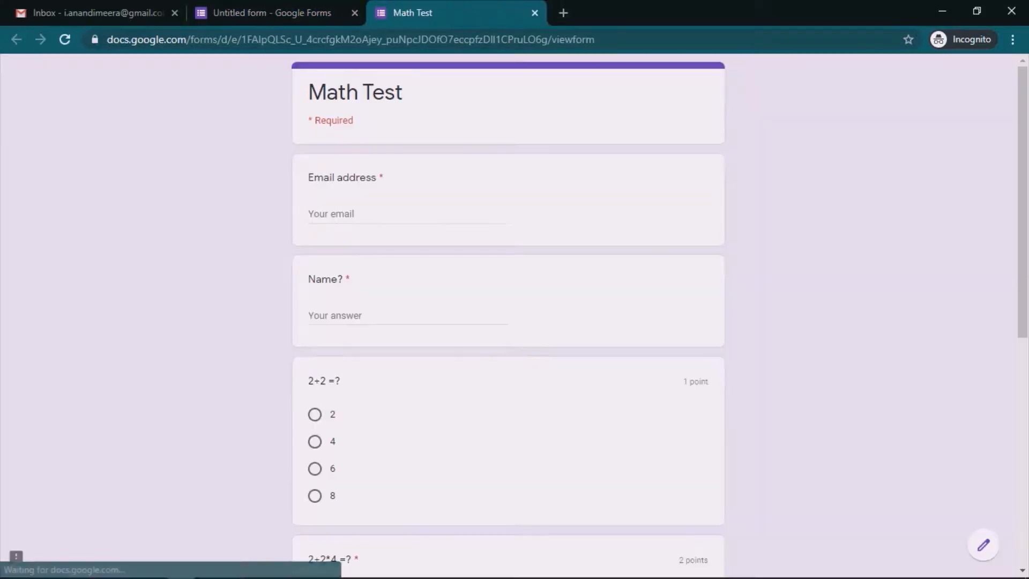
pyautogui.click(310, 214)
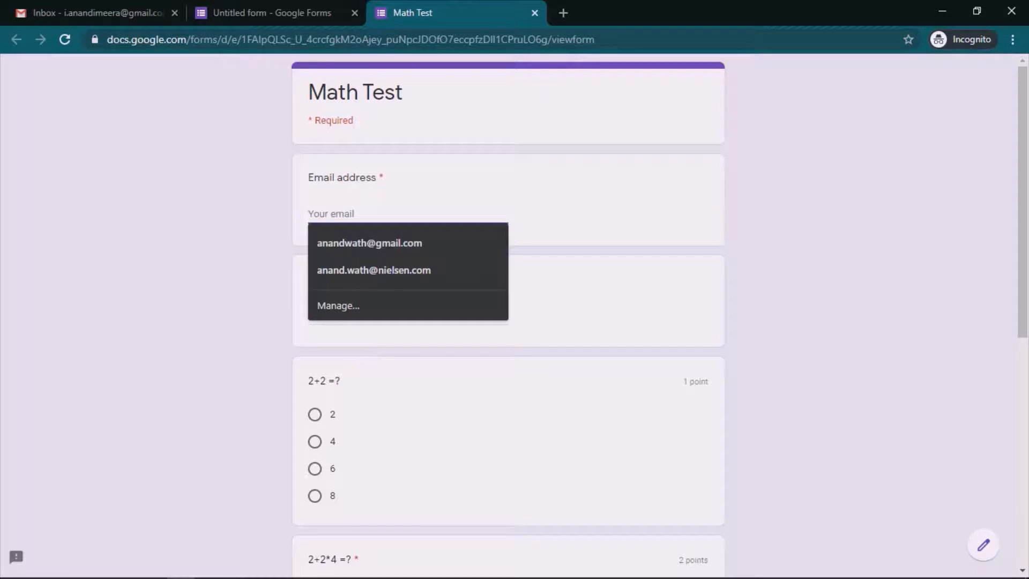
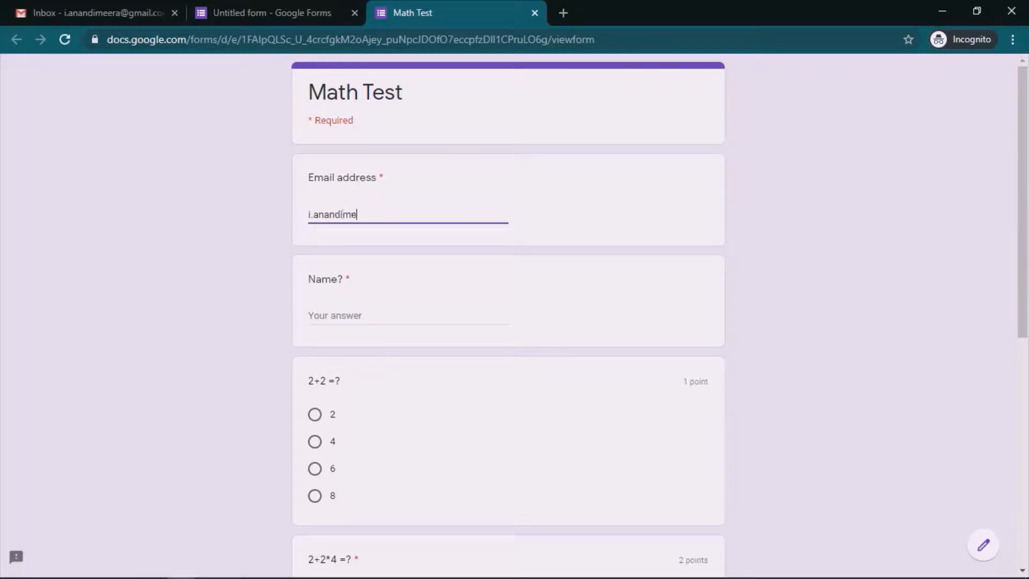
pyautogui.press('Tab')
pyautogui.write('abc')
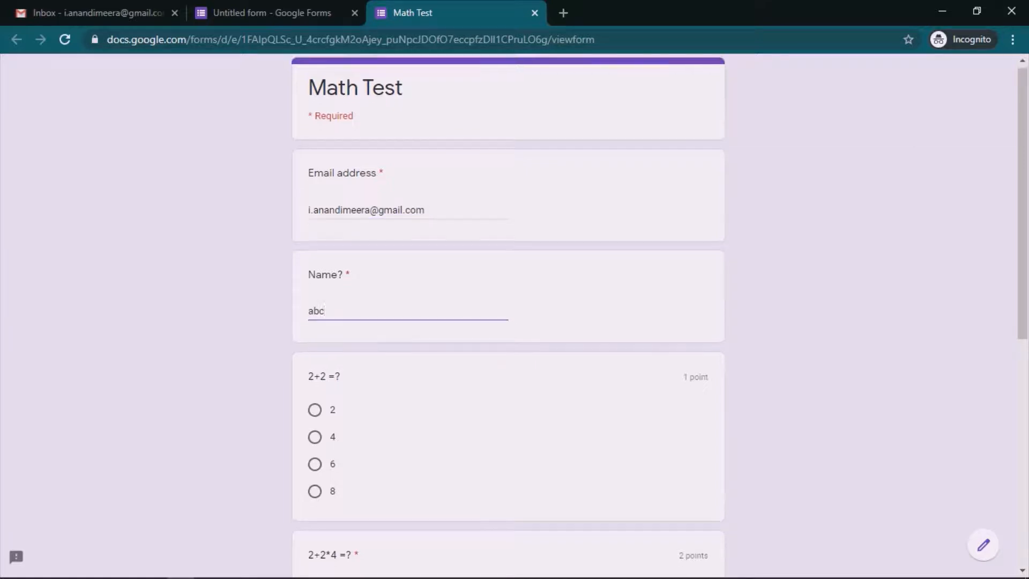
# Step: Answer 4, 10 and 6 to the three questions and submit
pyautogui.scroll(-4, 508, 316)
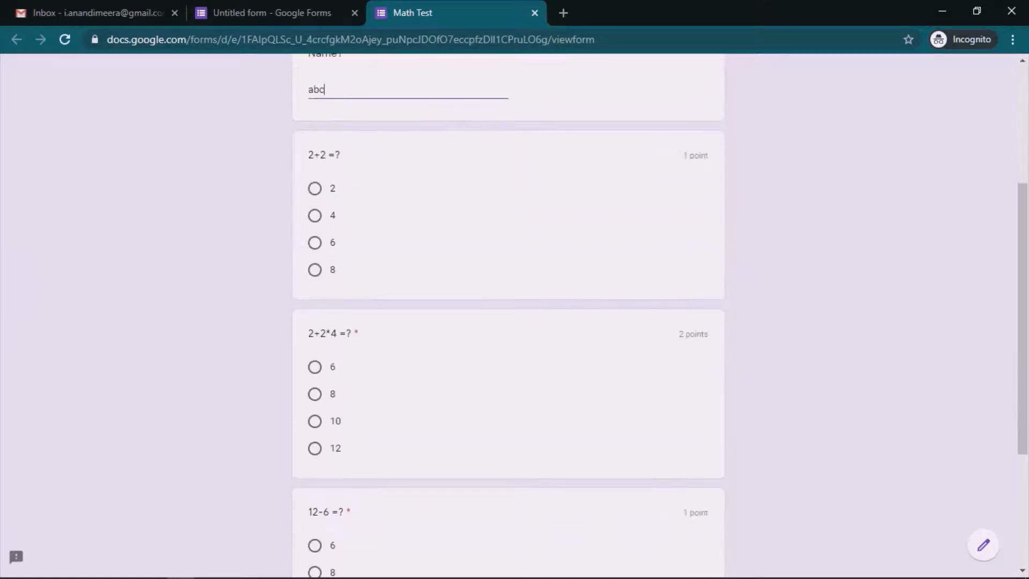
pyautogui.click(315, 215)
pyautogui.click(315, 366)
pyautogui.click(314, 421)
pyautogui.scroll(-3, 509, 316)
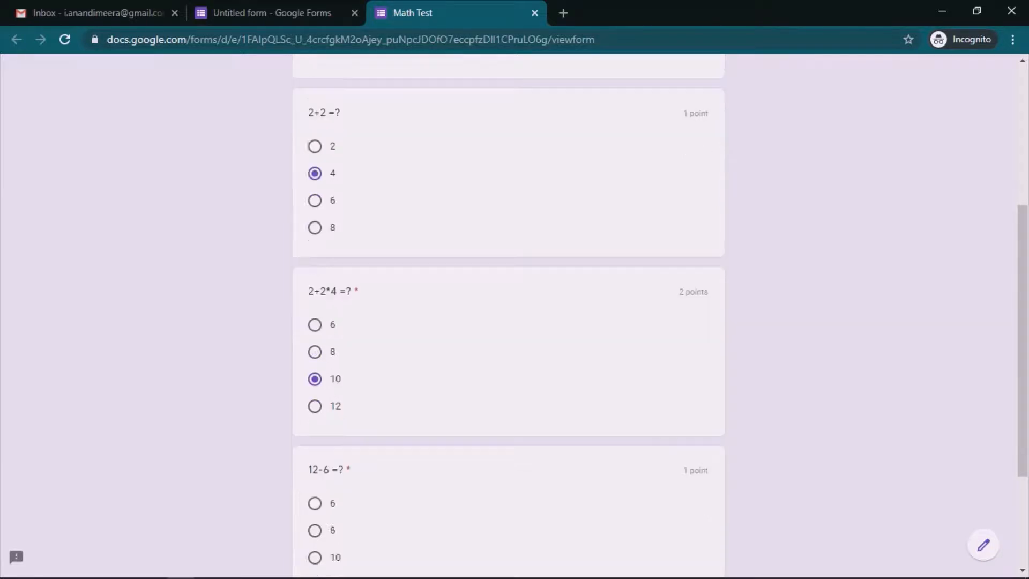
pyautogui.click(315, 394)
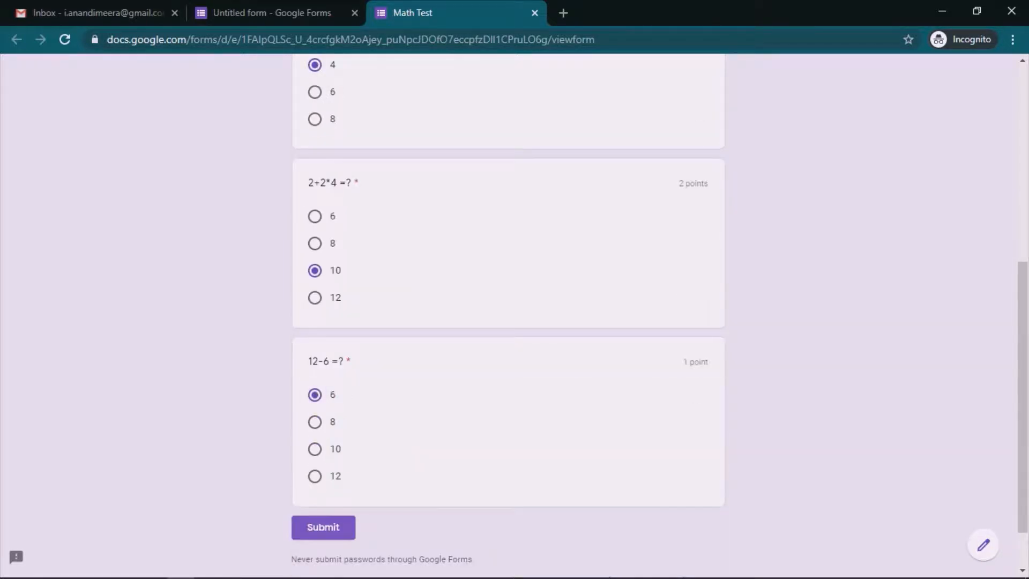
pyautogui.click(324, 527)
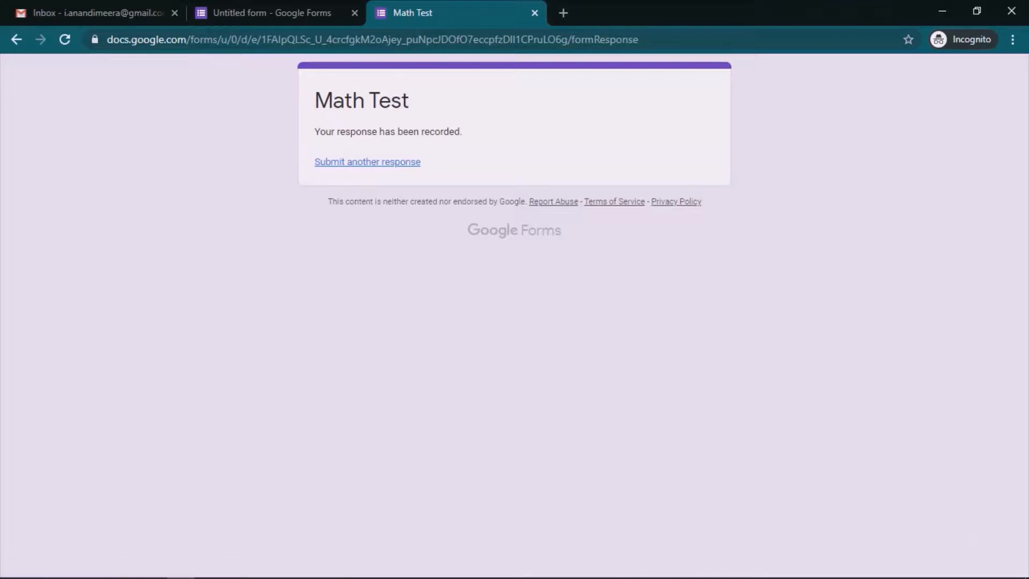
# Step: Select the response-recorded confirmation text and start a new response
pyautogui.moveTo(315, 131); pyautogui.dragTo(461, 131)
pyautogui.tripleClick(388, 131)
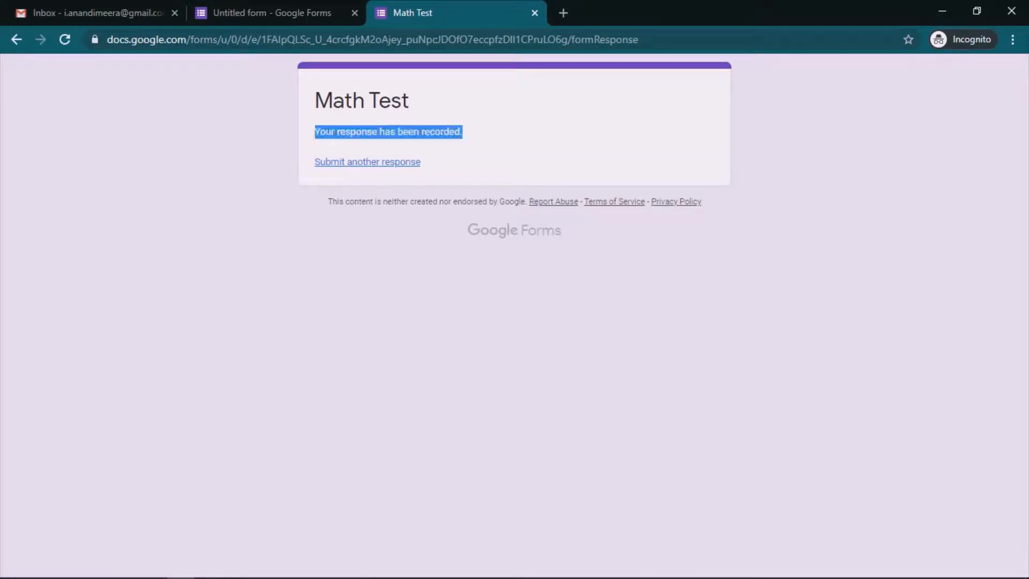
pyautogui.click(368, 162)
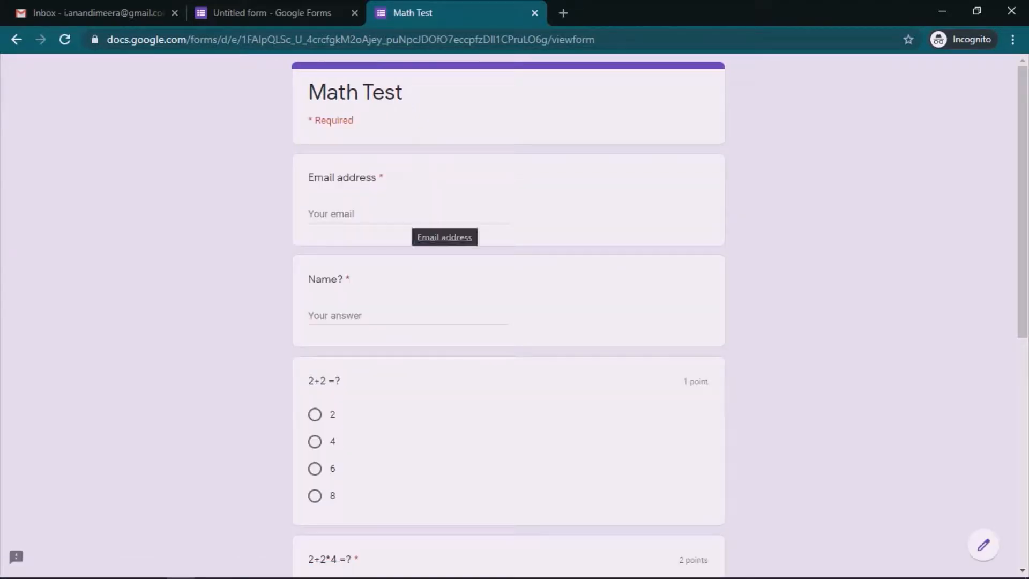
# Step: Enter the respondent's email address and a new name
pyautogui.click(412, 215)
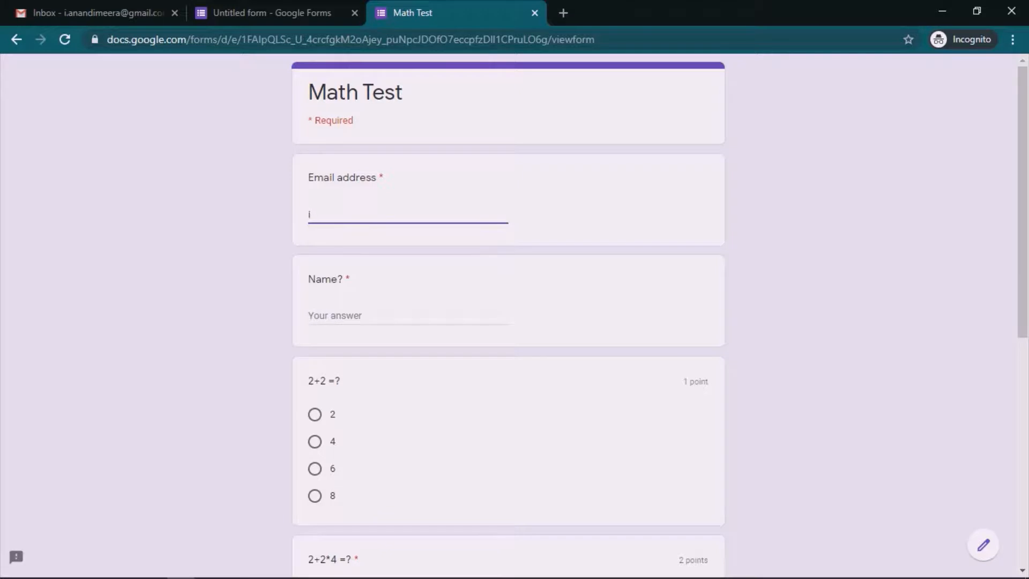
pyautogui.click(408, 316)
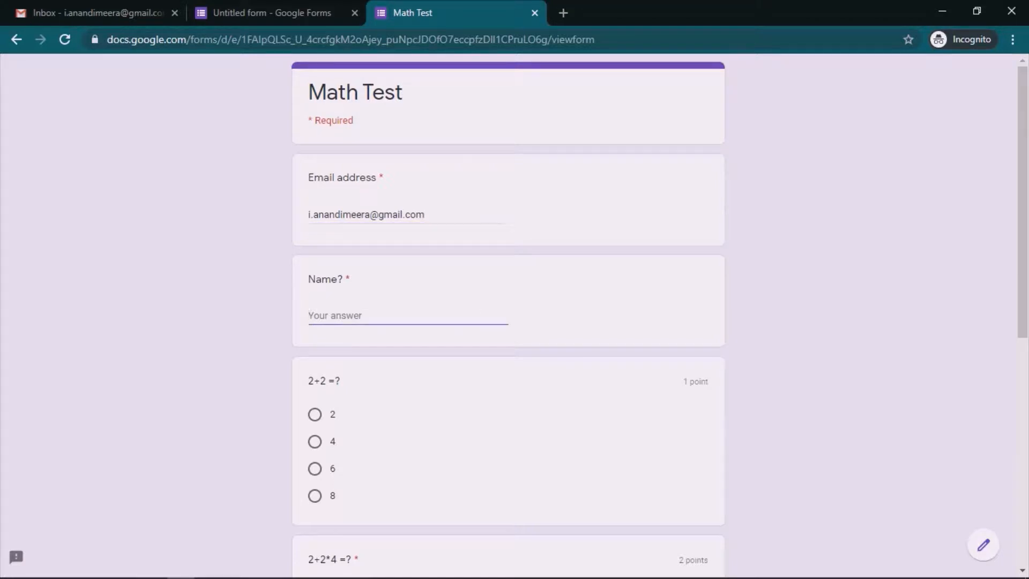
pyautogui.write('zyx')
# Step: Answer 4, 10 and 6, submit, and begin another blank response
pyautogui.scroll(-3, 508, 316)
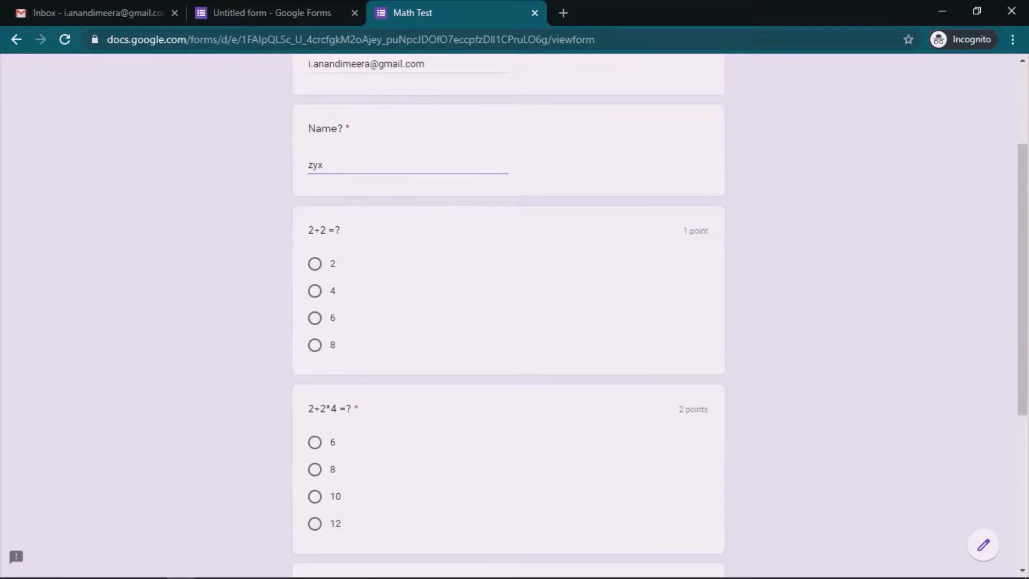
pyautogui.click(314, 291)
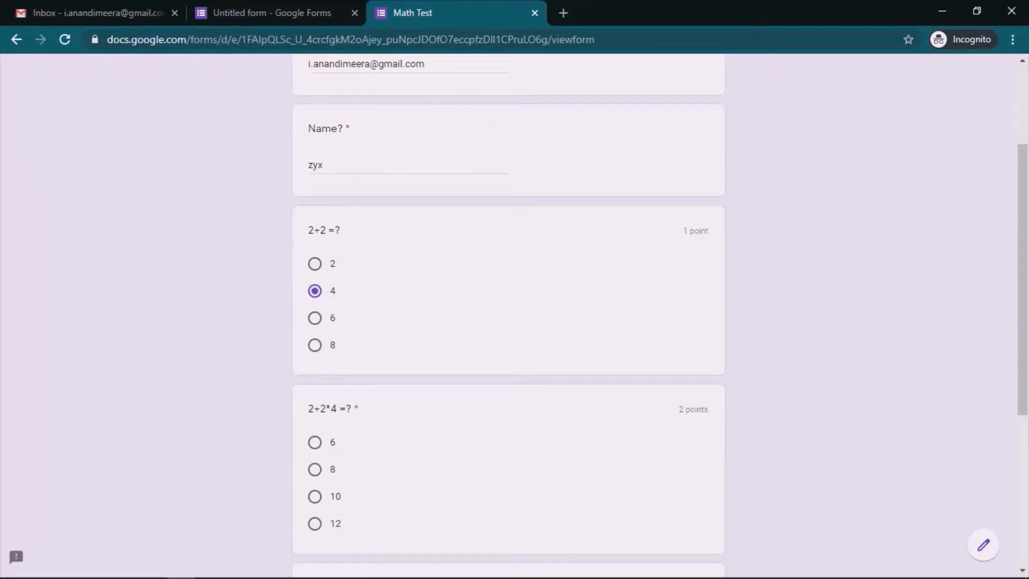
pyautogui.click(315, 496)
pyautogui.scroll(-5, 508, 316)
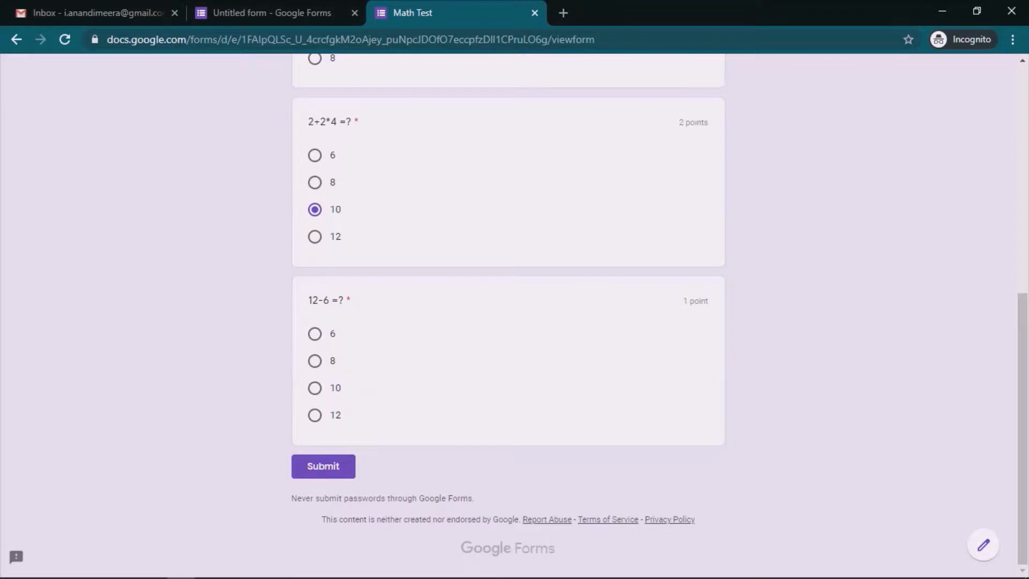
pyautogui.click(315, 333)
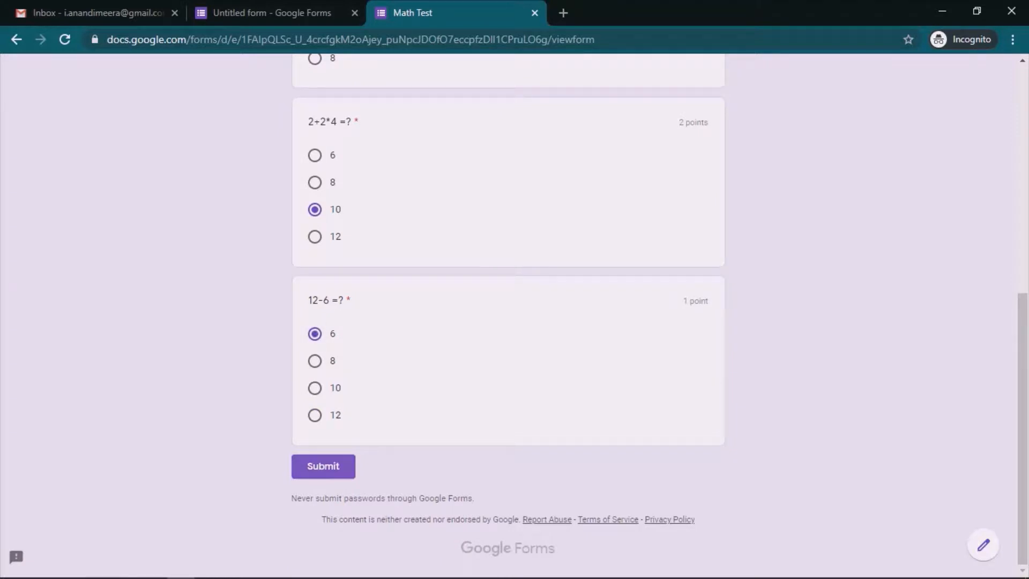
pyautogui.click(323, 466)
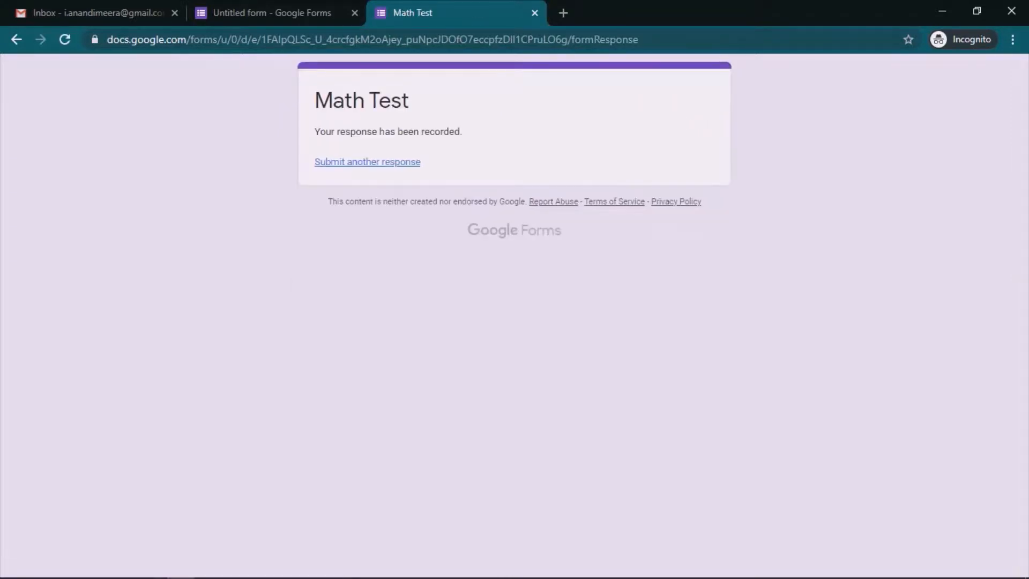
pyautogui.click(367, 162)
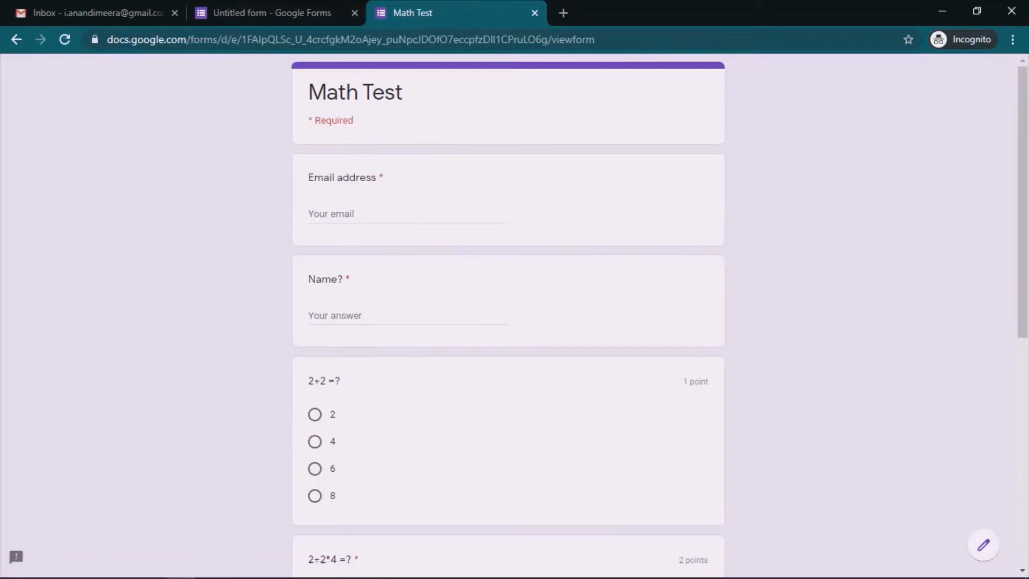
# Step: Enter a different respondent email address and name
pyautogui.click(333, 214)
pyautogui.write('a4')
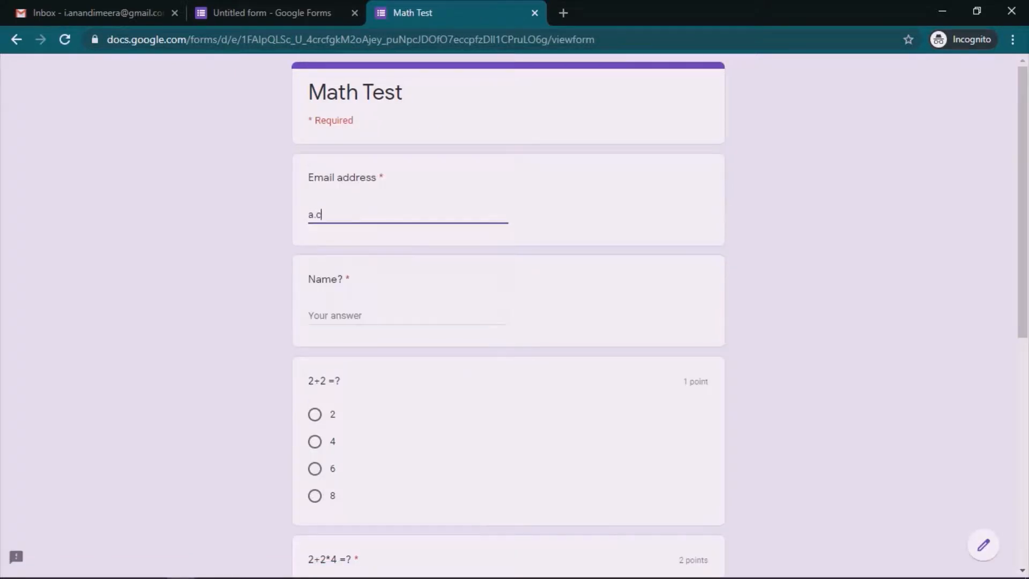
pyautogui.press('BackSpace')
pyautogui.write('@b.com')
pyautogui.scroll(-5, 508, 321)
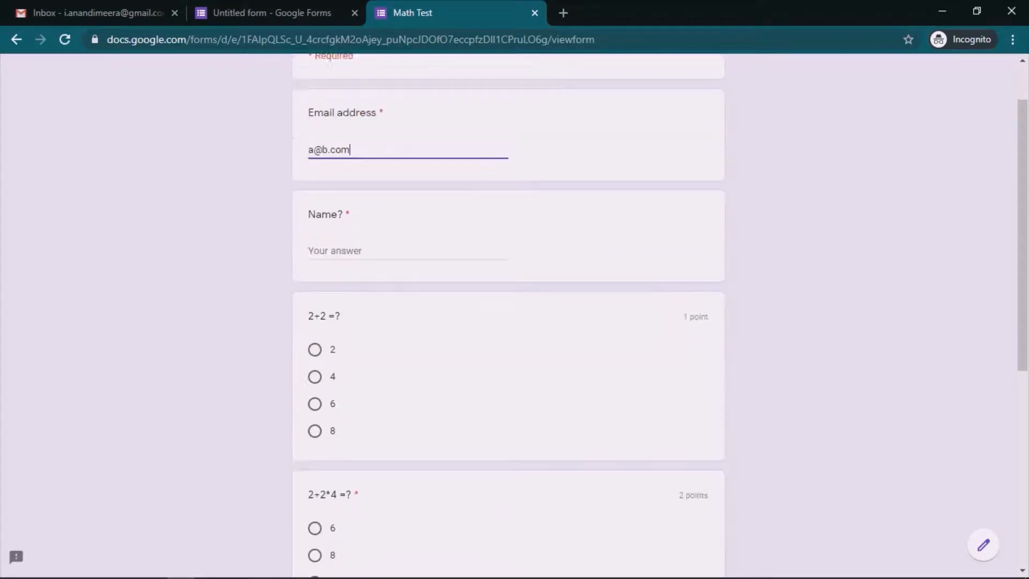
pyautogui.scroll(4, 509, 321)
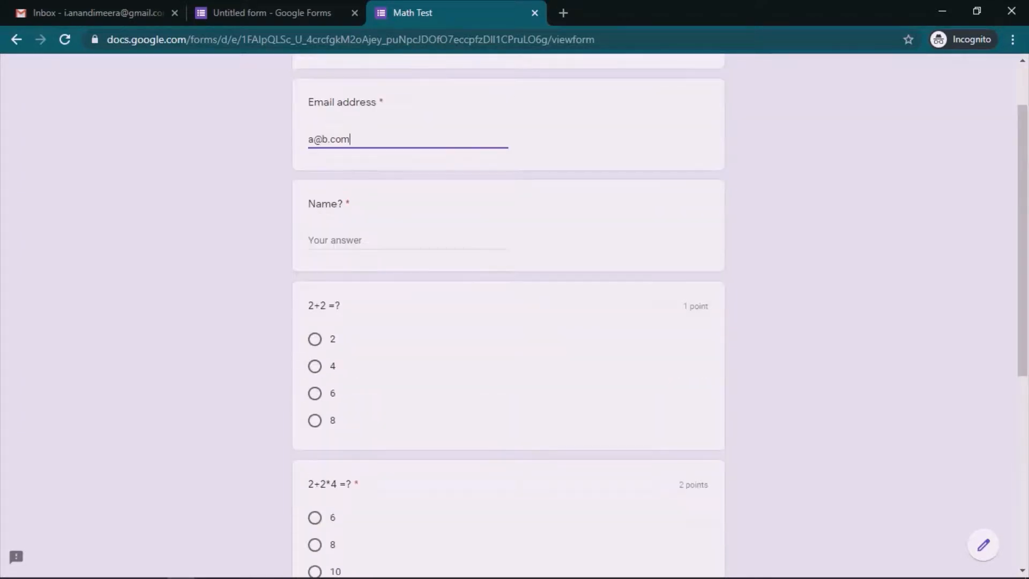
pyautogui.click(409, 245)
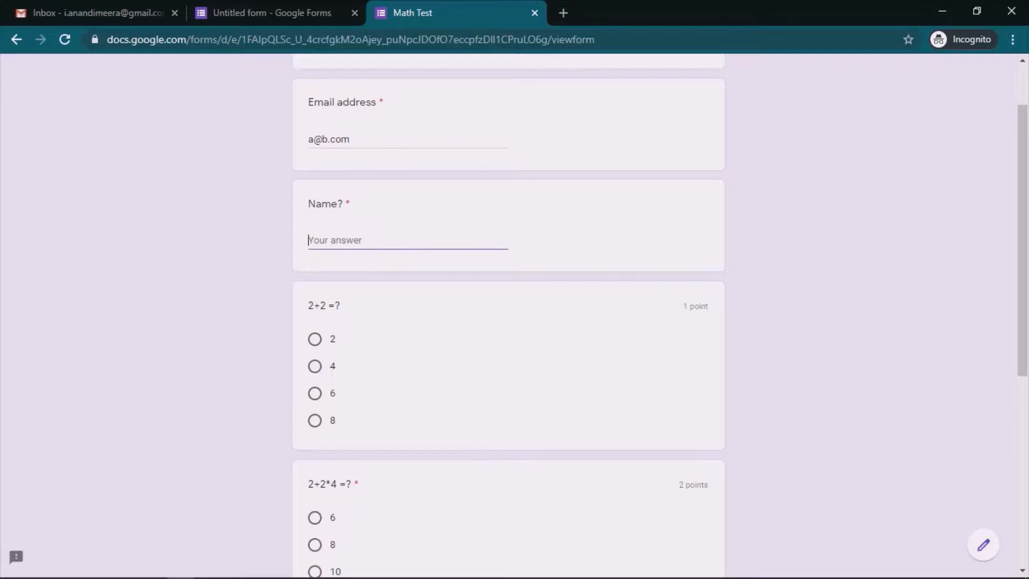
pyautogui.write('a')
# Step: Answer 8, 10 and 12 to the three questions and submit
pyautogui.click(315, 420)
pyautogui.scroll(-7, 508, 322)
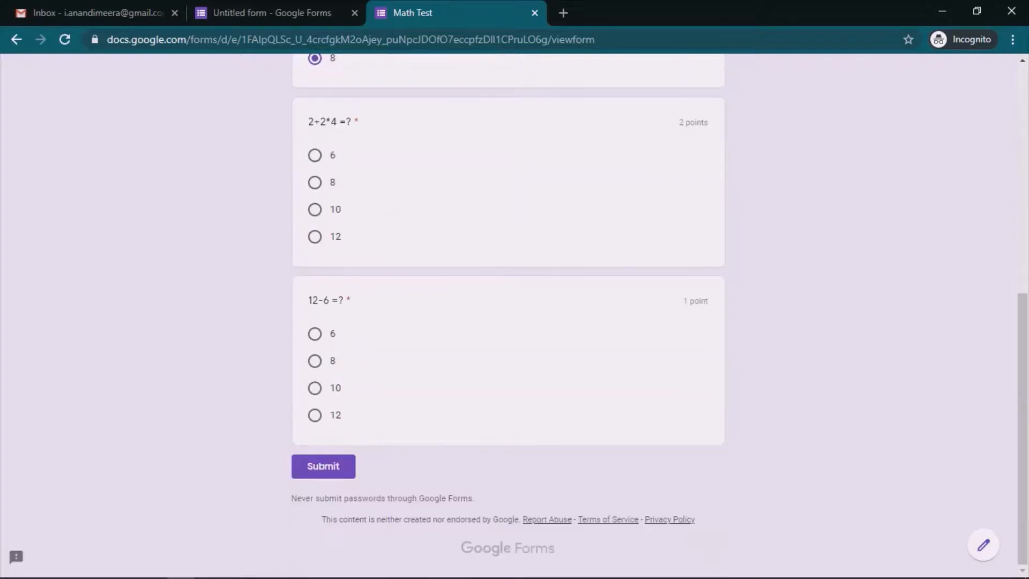
pyautogui.click(315, 209)
pyautogui.click(315, 415)
pyautogui.click(324, 466)
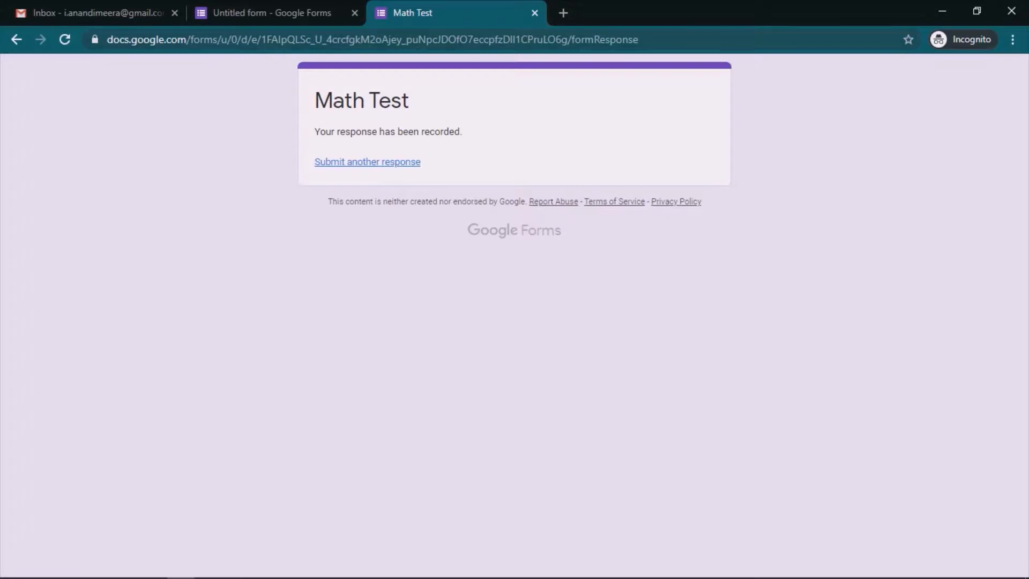
# Step: Back in the editor, confirm Quizzes settings still release grades after manual review
pyautogui.click(534, 12)
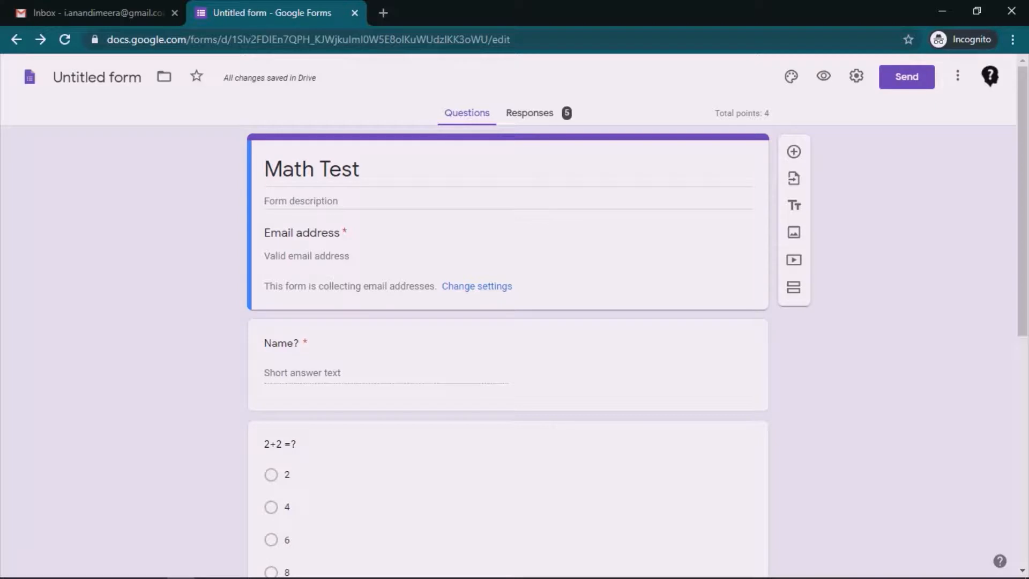
pyautogui.click(857, 76)
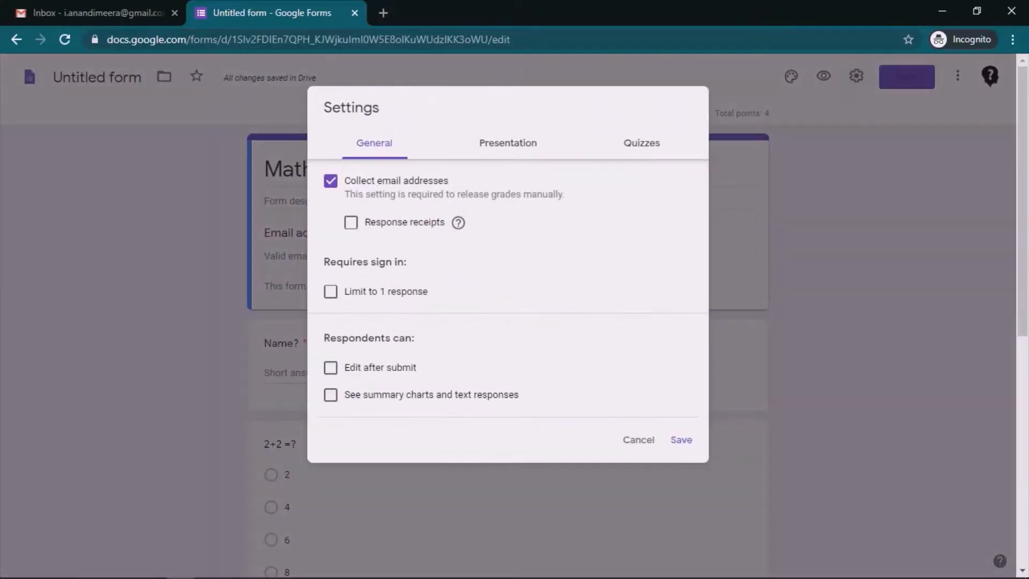
pyautogui.click(642, 143)
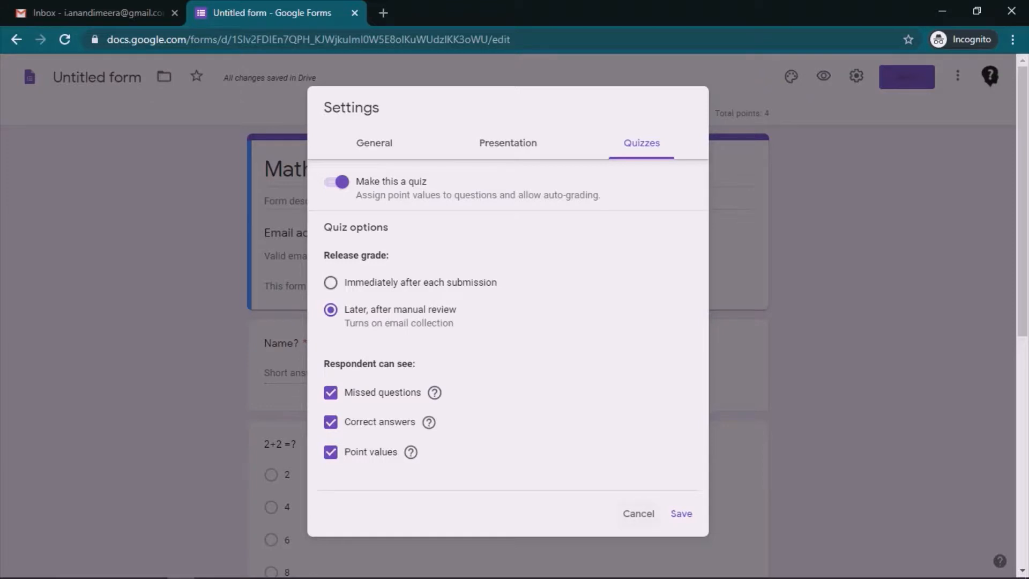
pyautogui.click(638, 513)
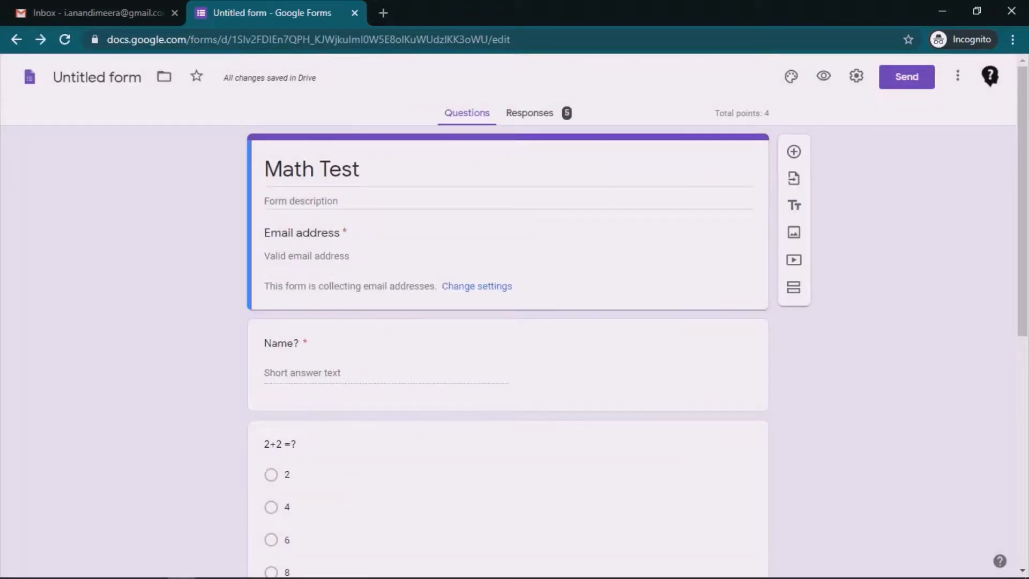
pyautogui.click(530, 113)
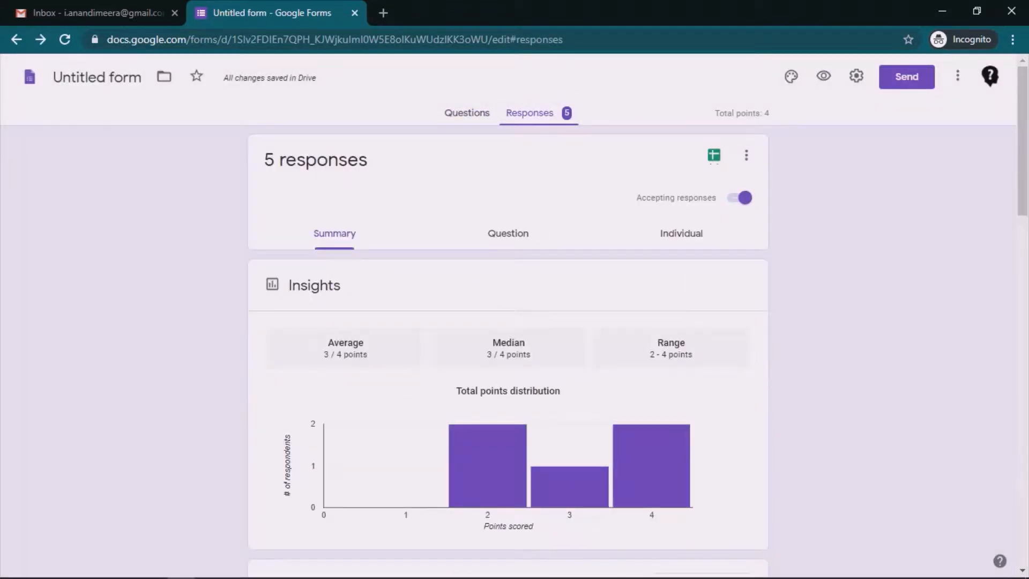
# Step: Check the response summary and step through per-question answers, back to 2+2 =?
pyautogui.scroll(-5, 509, 348)
pyautogui.scroll(5, 508, 349)
pyautogui.click(508, 233)
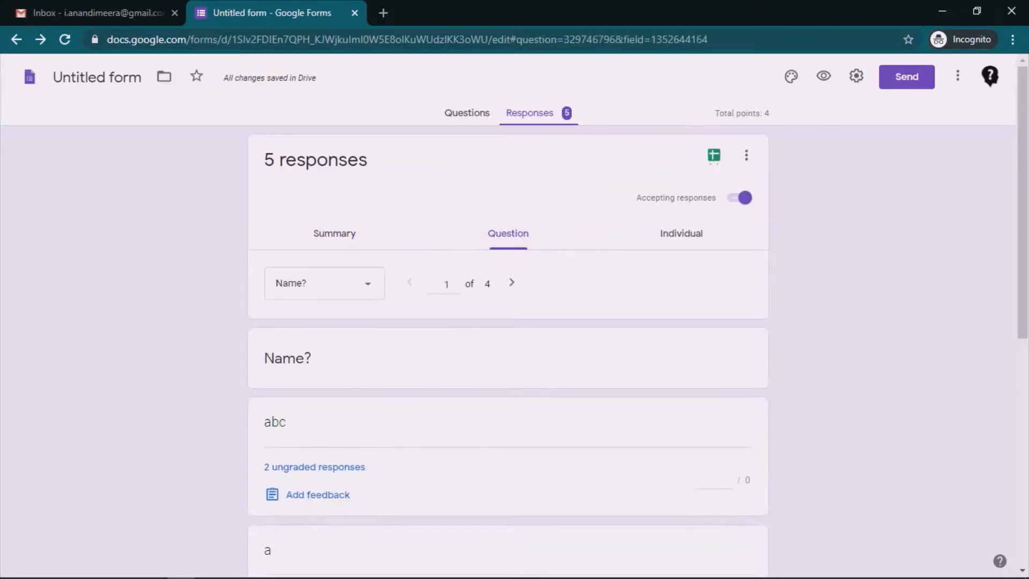
pyautogui.scroll(-8, 508, 349)
pyautogui.scroll(6, 508, 348)
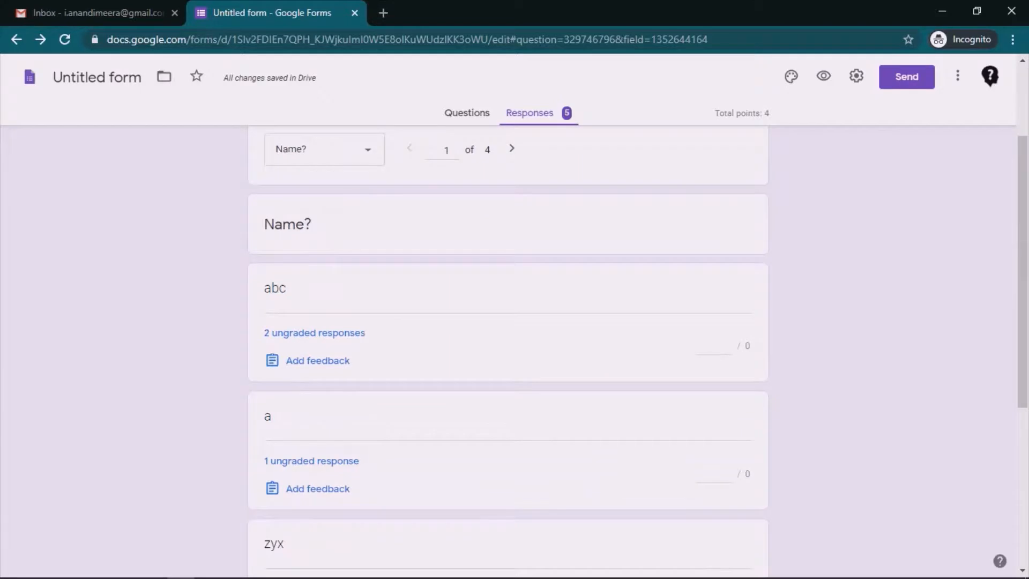
pyautogui.scroll(-4, 509, 349)
pyautogui.scroll(7, 509, 349)
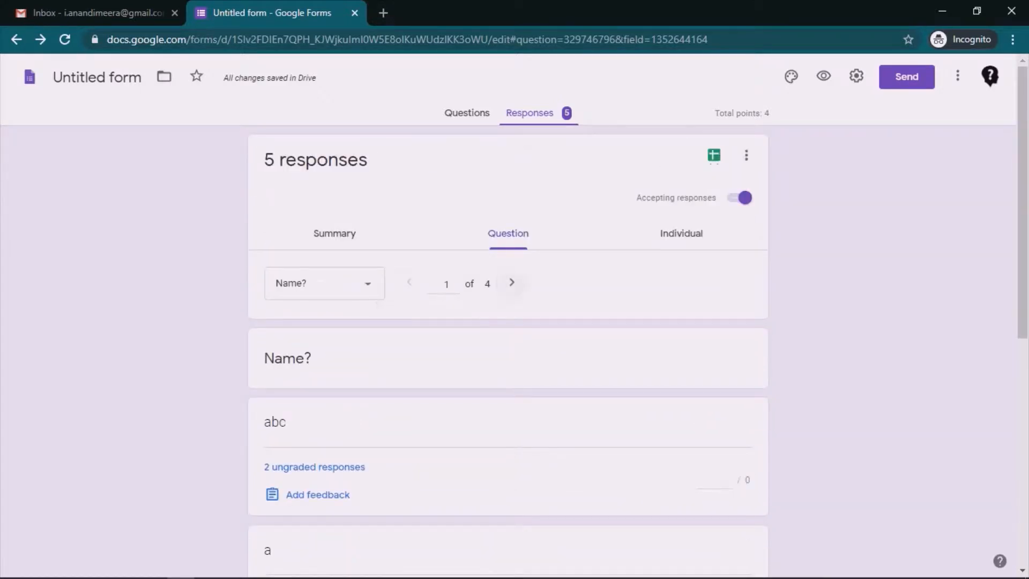
pyautogui.click(512, 282)
pyautogui.click(512, 282)
pyautogui.click(409, 283)
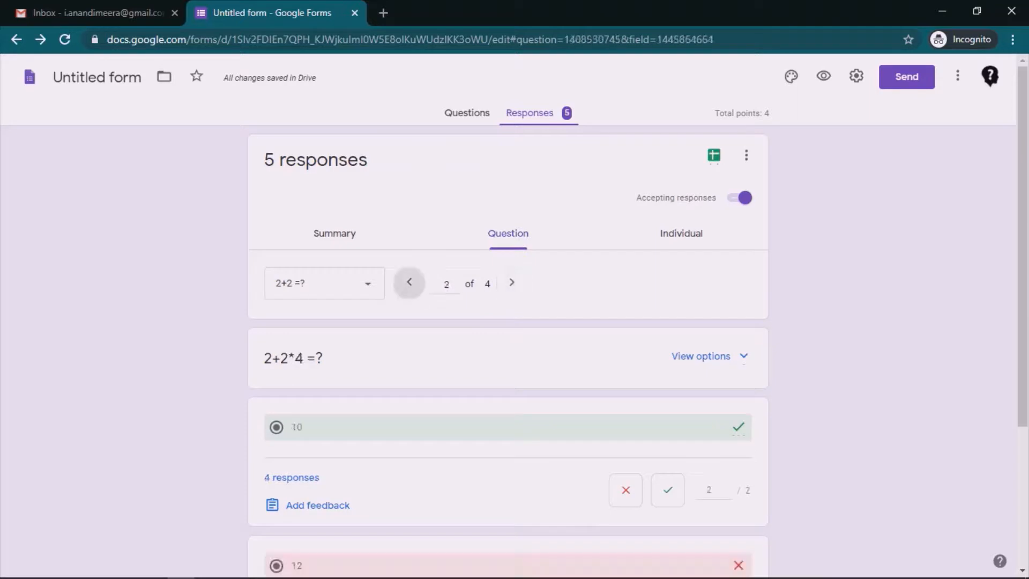
# Step: Switch to the Individual view, showing Response 1 with 3 of 4 points
pyautogui.click(681, 234)
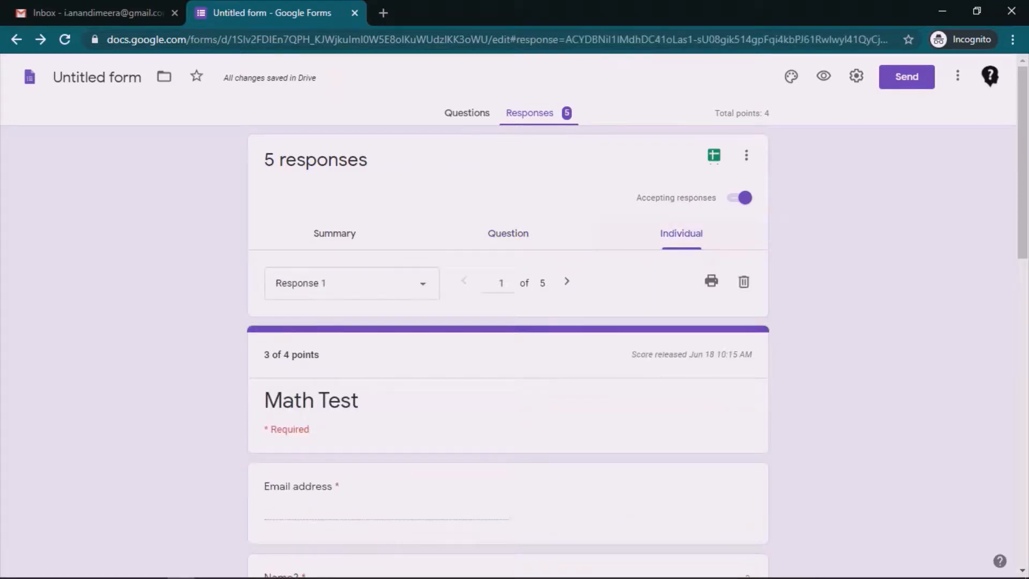
pyautogui.scroll(-6, 508, 348)
pyautogui.scroll(-5, 508, 349)
pyautogui.scroll(12, 508, 349)
# Step: Recheck the quiz grade release settings and the Score released note
pyautogui.click(857, 76)
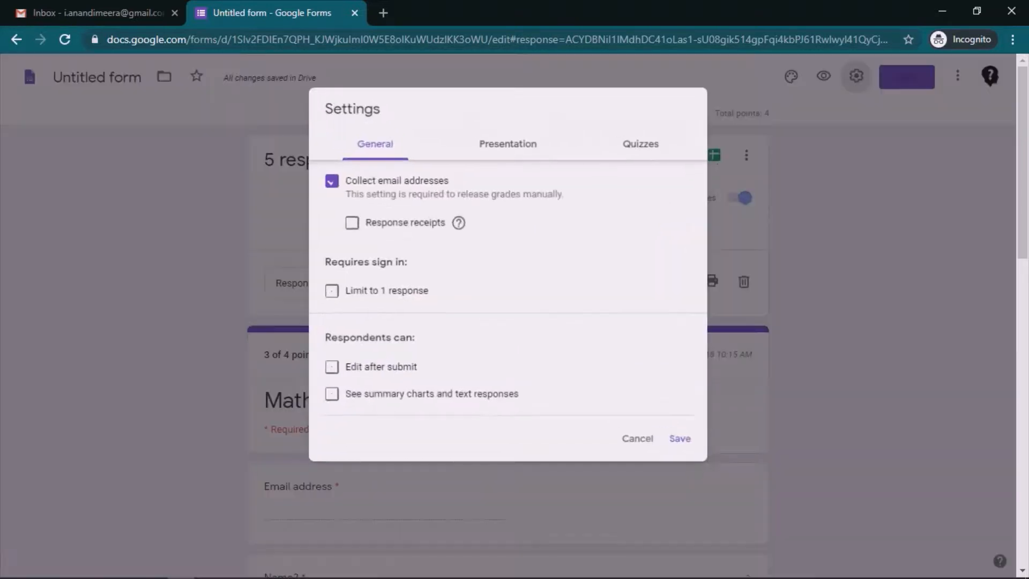
pyautogui.click(642, 143)
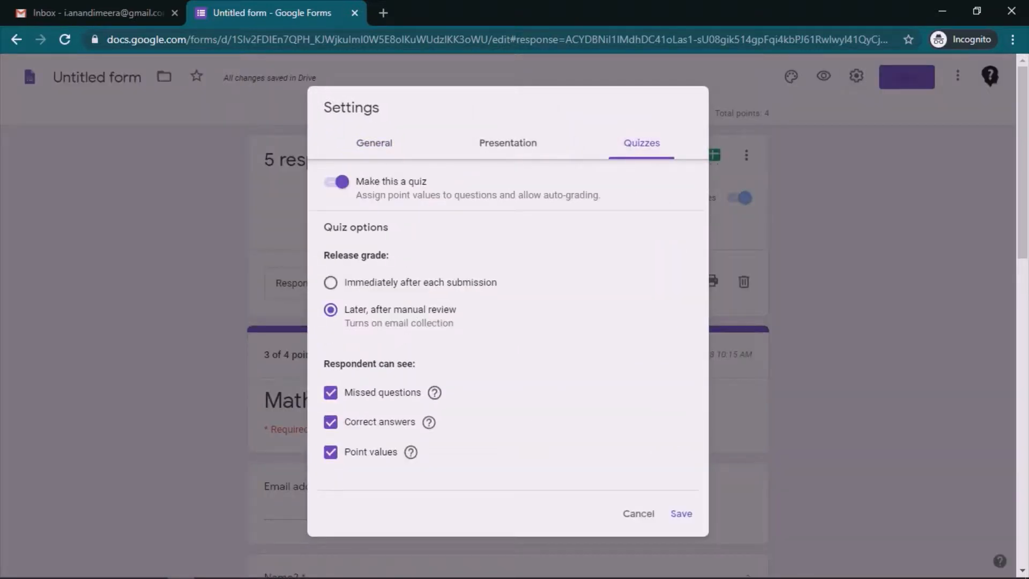
pyautogui.click(633, 514)
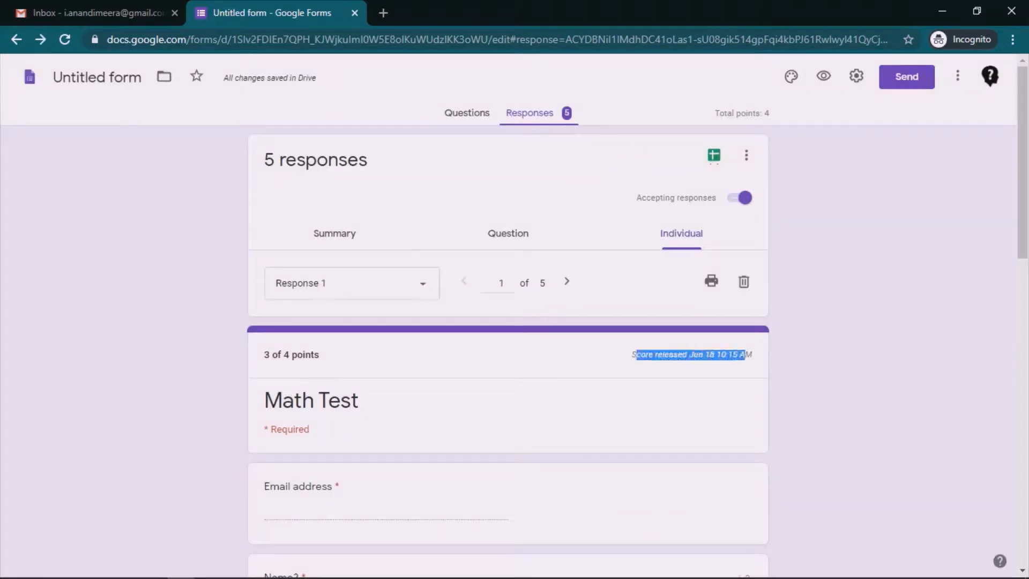
pyautogui.moveTo(631, 355); pyautogui.dragTo(753, 354)
pyautogui.click(753, 355)
# Step: Browse responses, land on 3 of 5, and open its Release score options
pyautogui.click(566, 281)
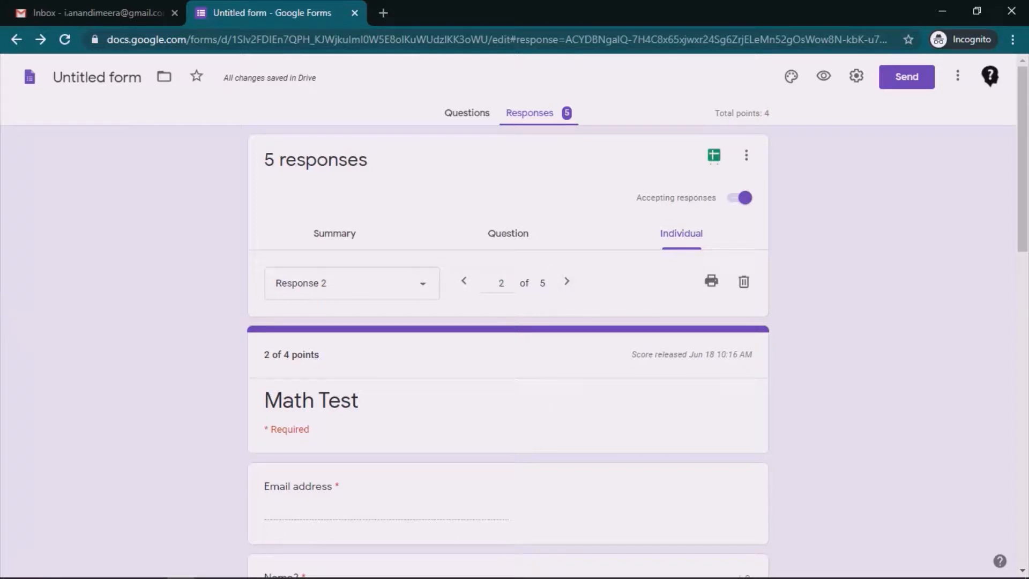
pyautogui.click(567, 281)
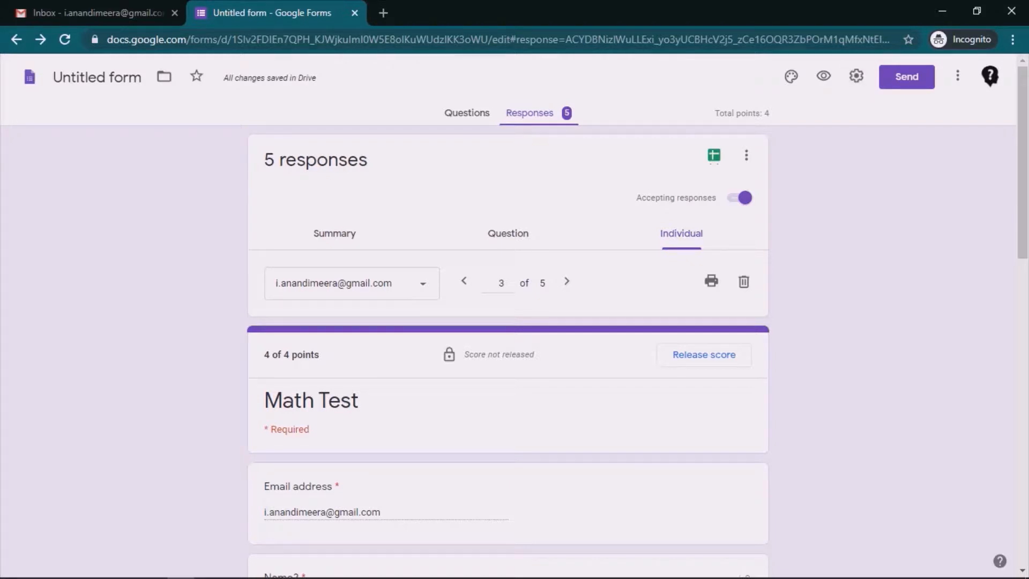
pyautogui.click(567, 282)
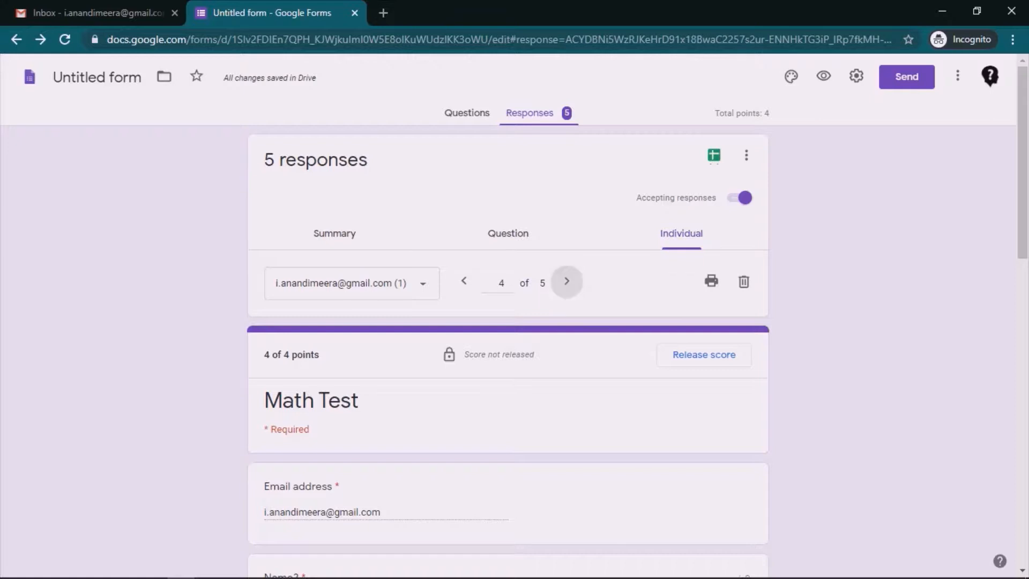
pyautogui.click(567, 281)
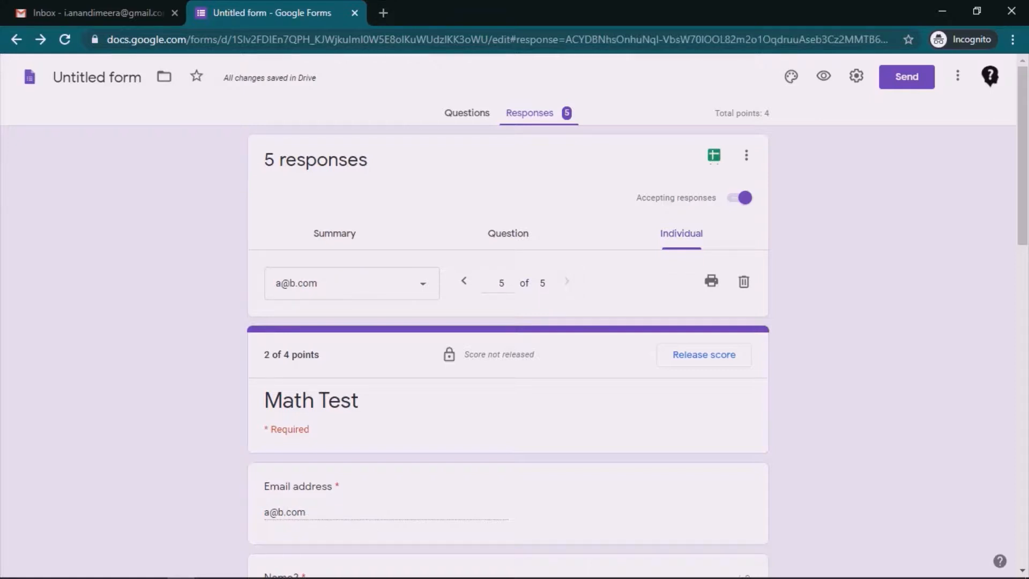
pyautogui.click(465, 281)
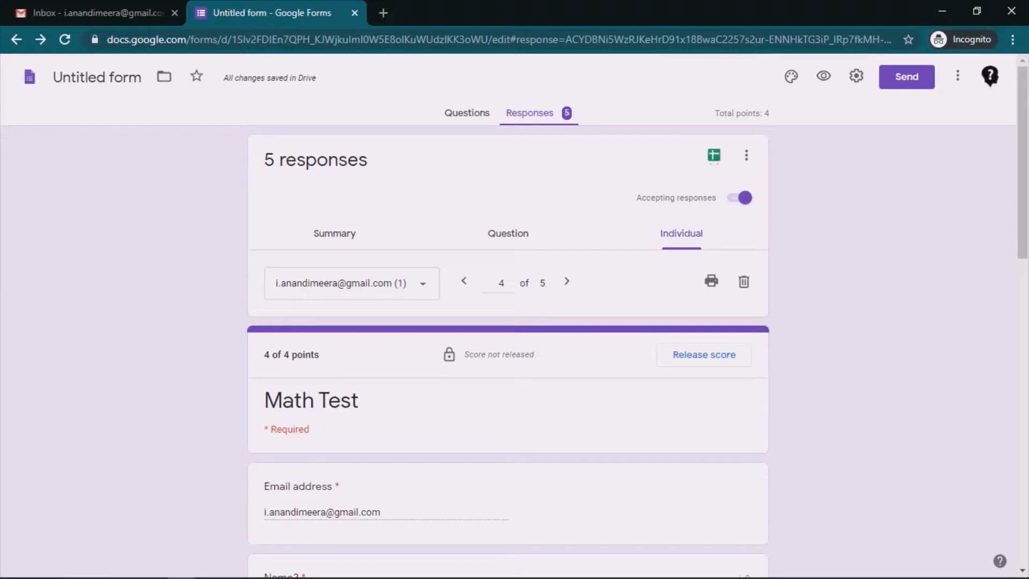
pyautogui.click(465, 281)
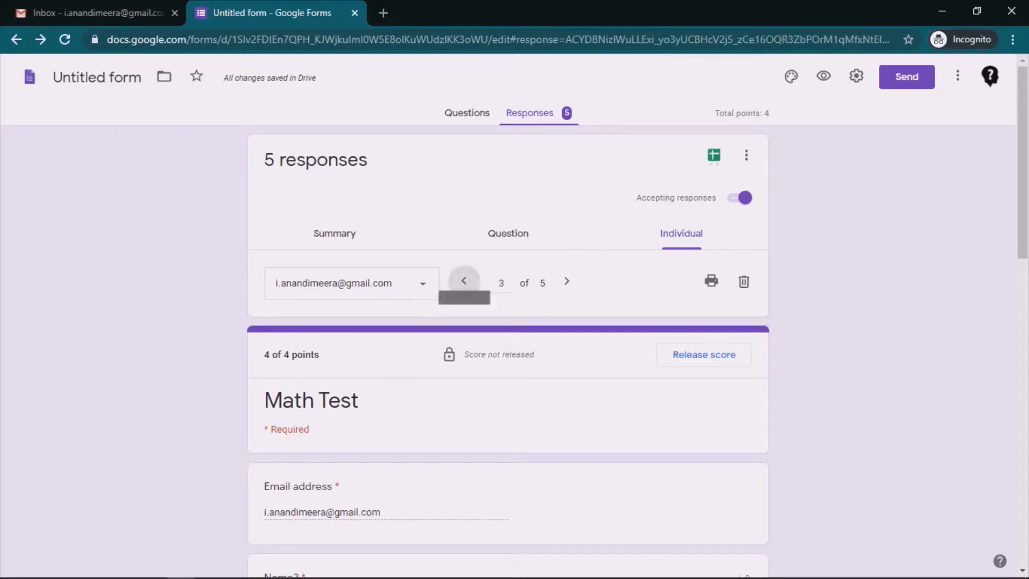
pyautogui.click(704, 355)
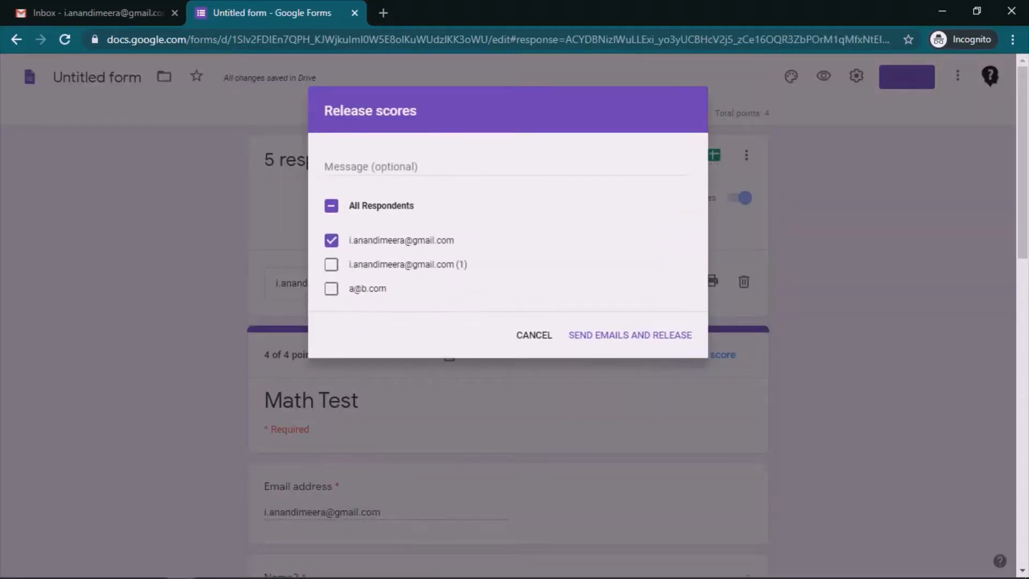
# Step: Cancel the open dialog, advance to response 5 of 5, and bring up Release score
pyautogui.click(534, 335)
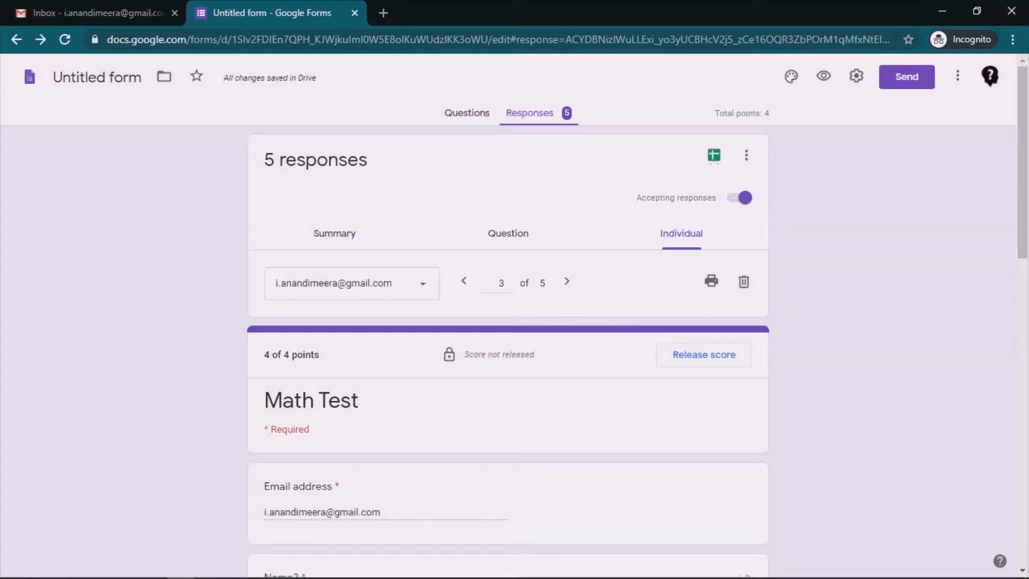
pyautogui.click(567, 281)
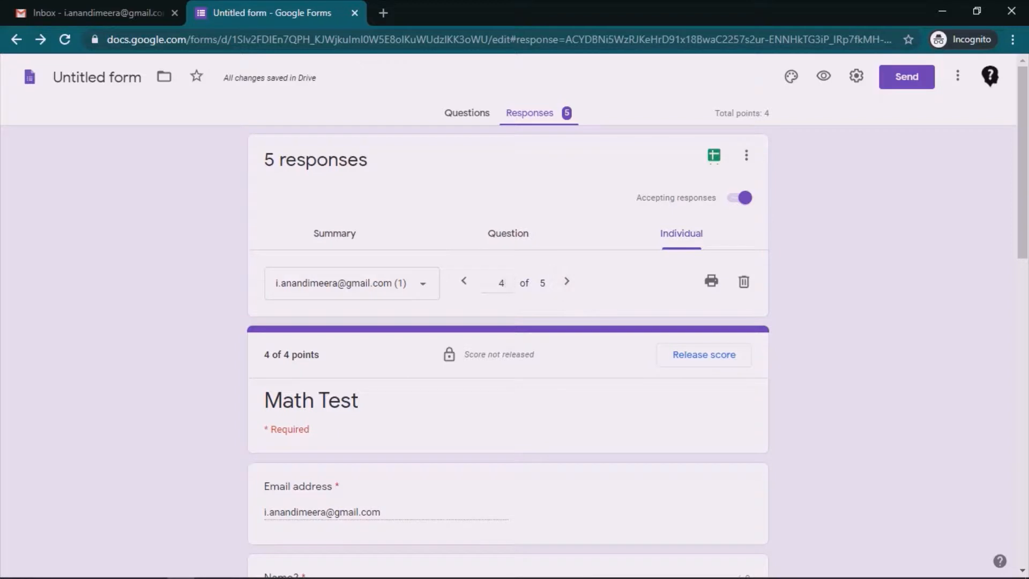
pyautogui.click(567, 281)
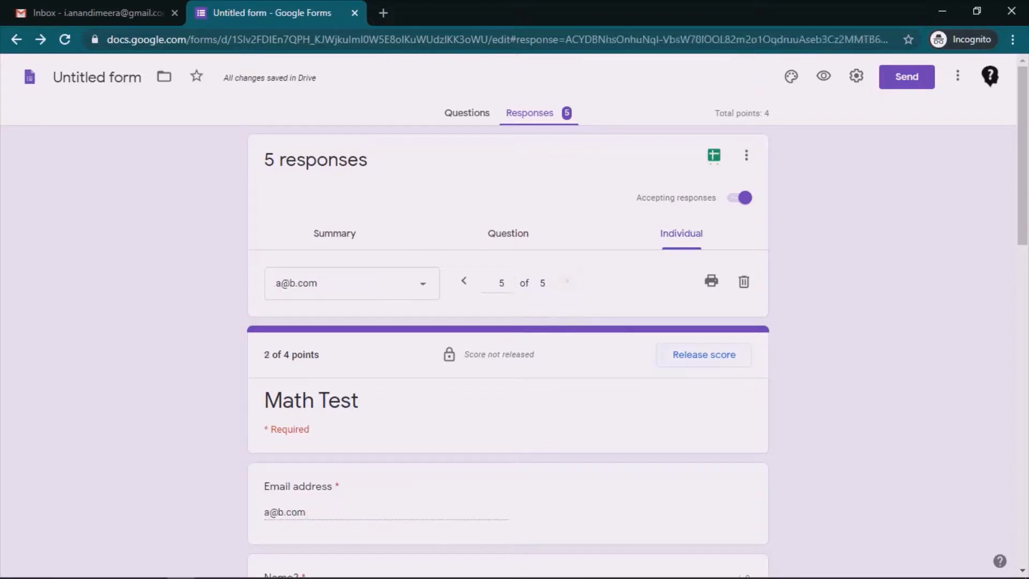
pyautogui.click(704, 355)
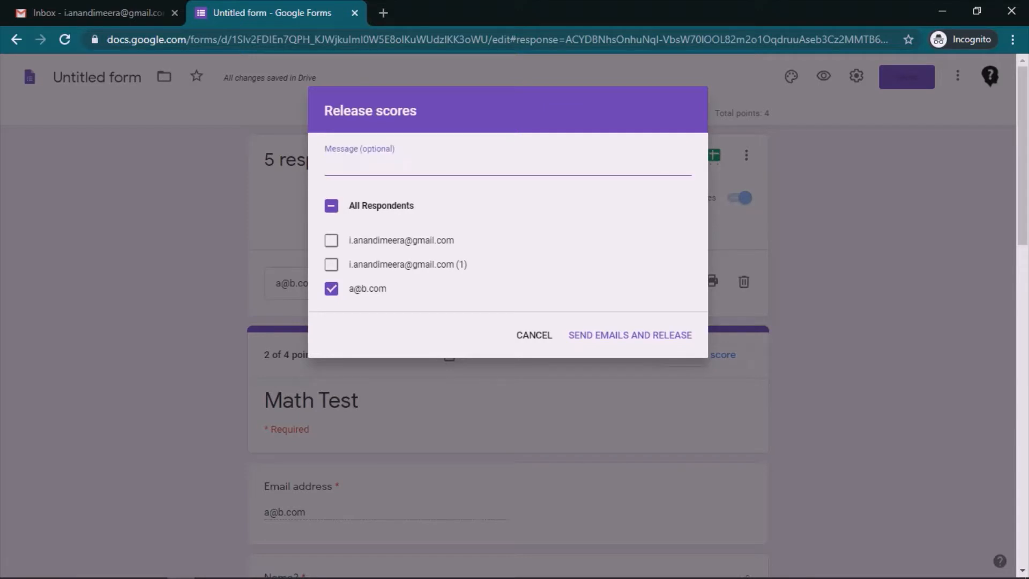
# Step: Email only the first respondent's score with the message 'Thanks for attempting the test. Here is your score.'
pyautogui.write('Thanks for attempting the test')
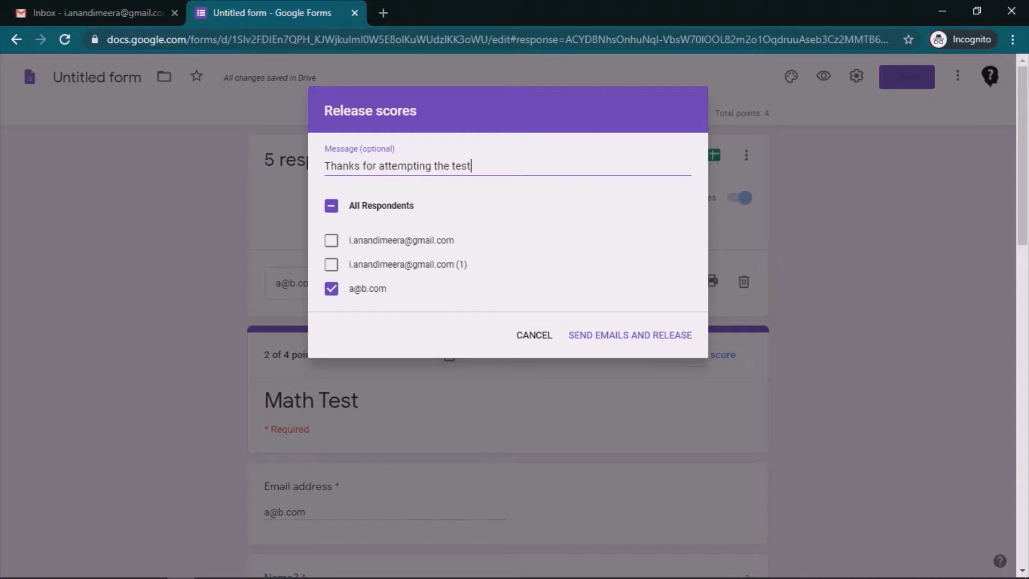
pyautogui.write('. Here is your score.')
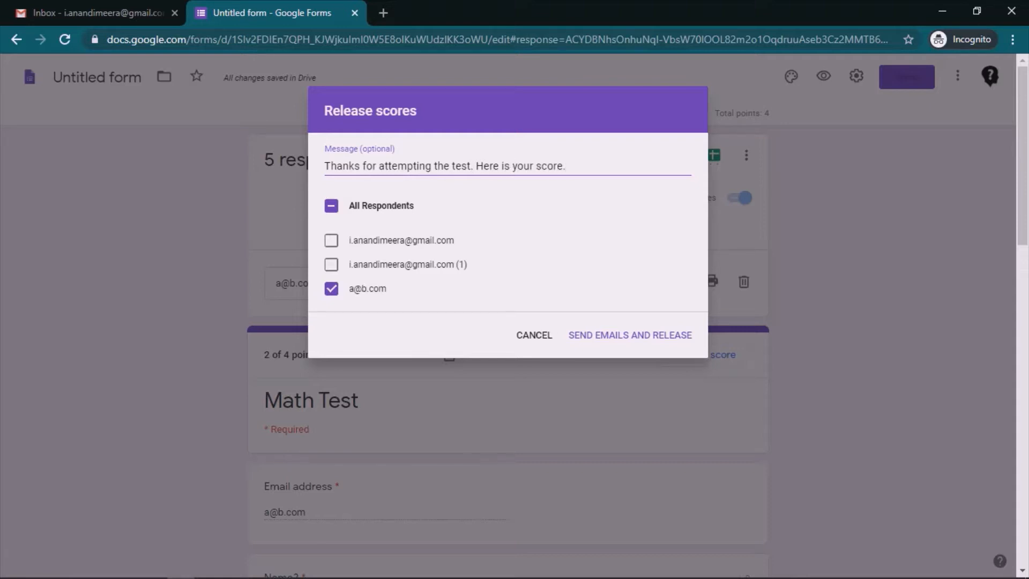
pyautogui.click(332, 240)
pyautogui.click(331, 264)
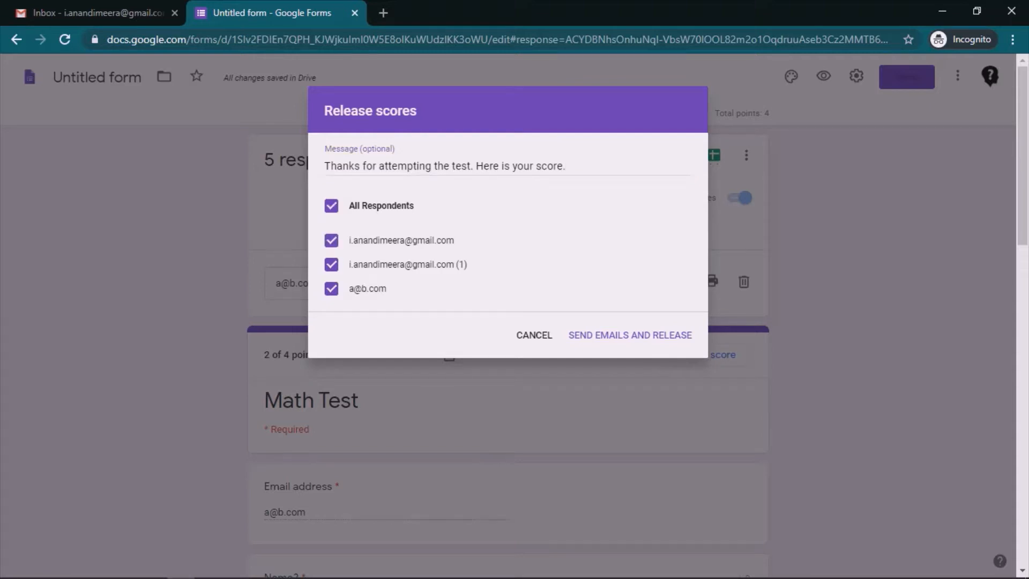
pyautogui.click(332, 240)
pyautogui.click(332, 264)
pyautogui.click(331, 205)
pyautogui.click(331, 288)
pyautogui.click(331, 265)
pyautogui.click(631, 335)
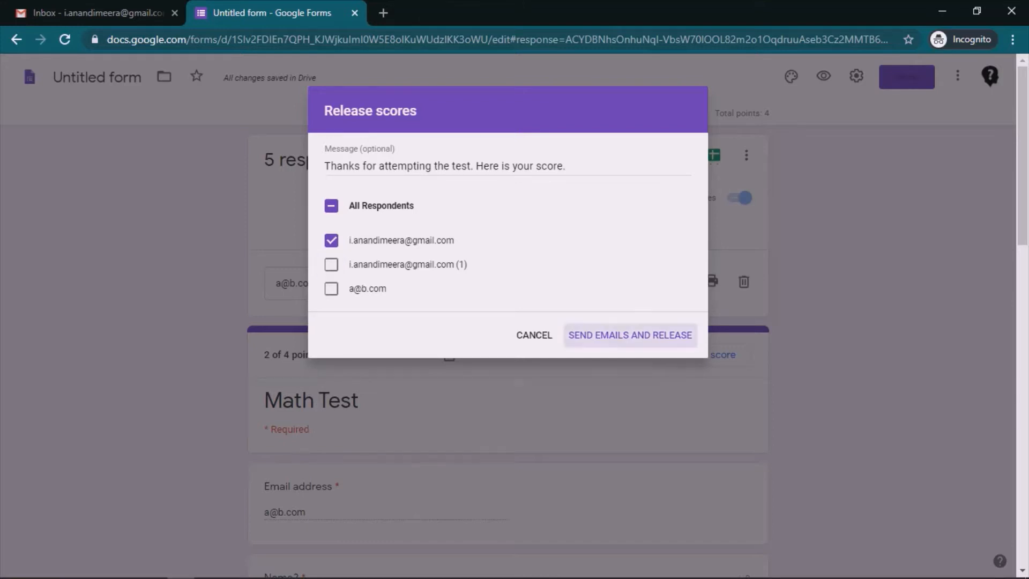
pyautogui.scroll(-3, 508, 354)
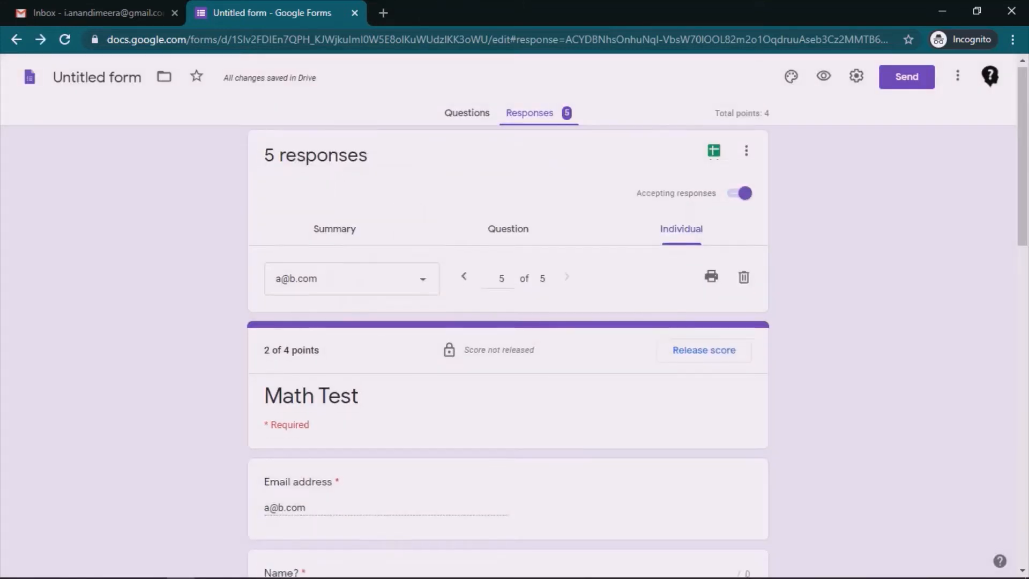
# Step: Check response 3's released score, view response 4 of 5, then switch to the Gmail inbox
pyautogui.scroll(3, 508, 353)
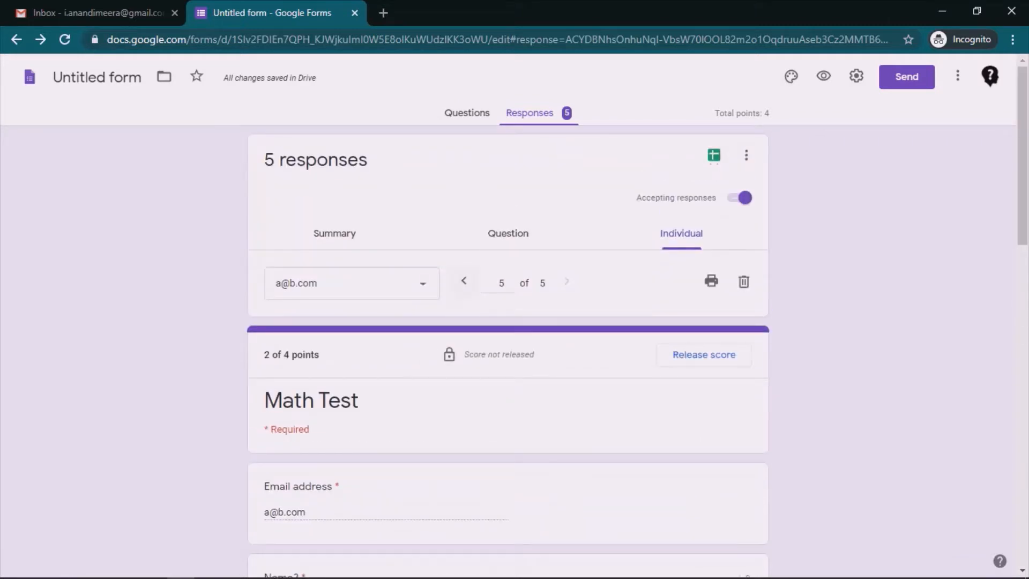
pyautogui.click(464, 280)
pyautogui.click(463, 280)
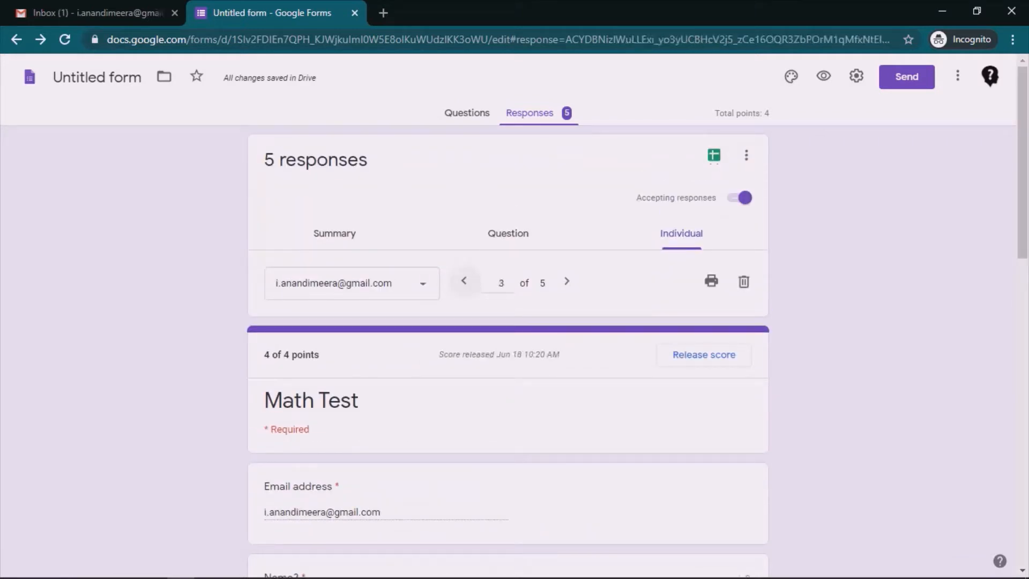
pyautogui.click(567, 281)
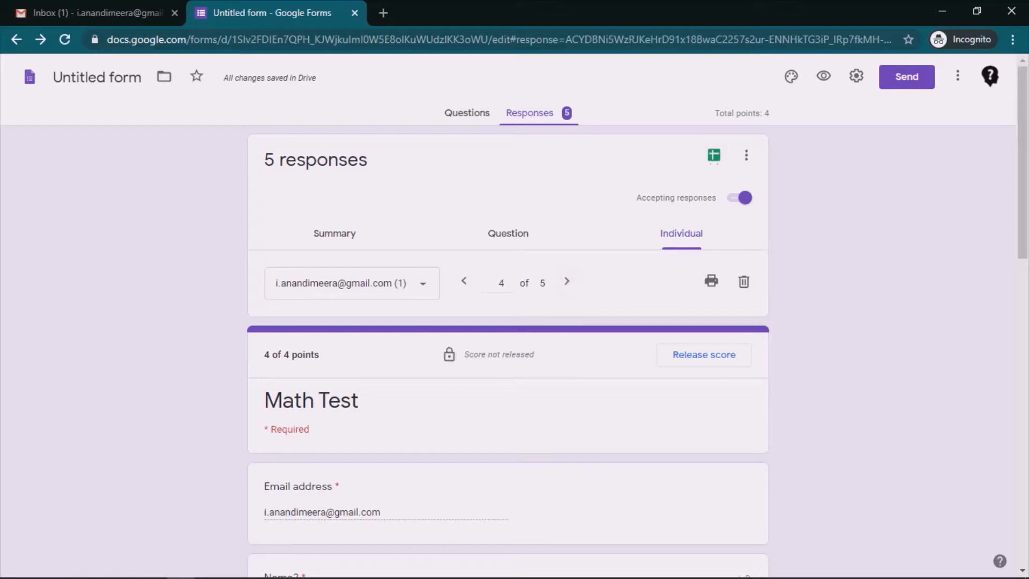
pyautogui.click(98, 13)
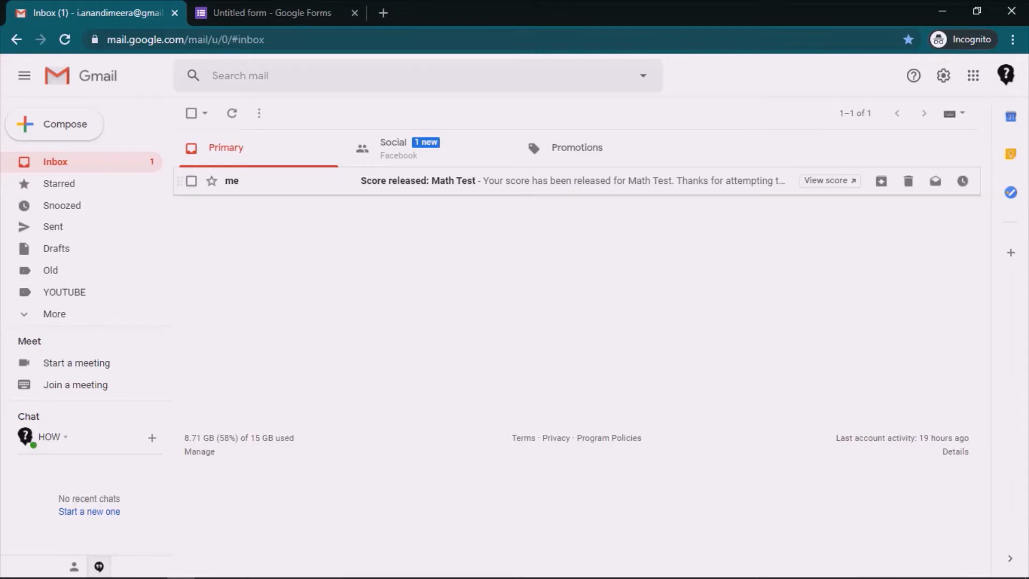
# Step: Read the 'Score released: Math Test' email, highlighting its thank-you message and 4 / 4 score
pyautogui.click(419, 182)
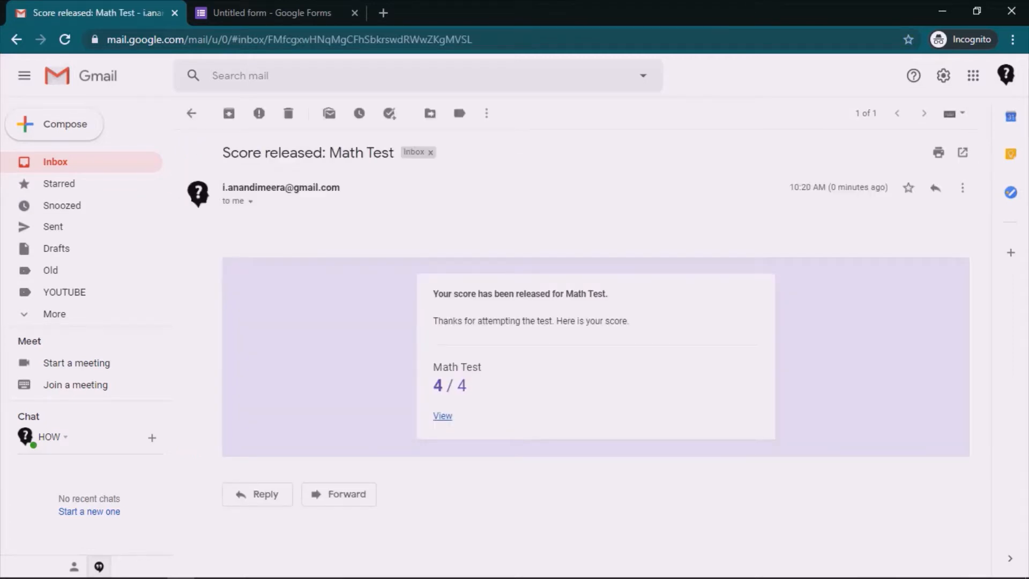
pyautogui.moveTo(434, 320); pyautogui.dragTo(454, 320)
pyautogui.click(453, 321)
pyautogui.moveTo(433, 385); pyautogui.dragTo(468, 386)
pyautogui.click(471, 387)
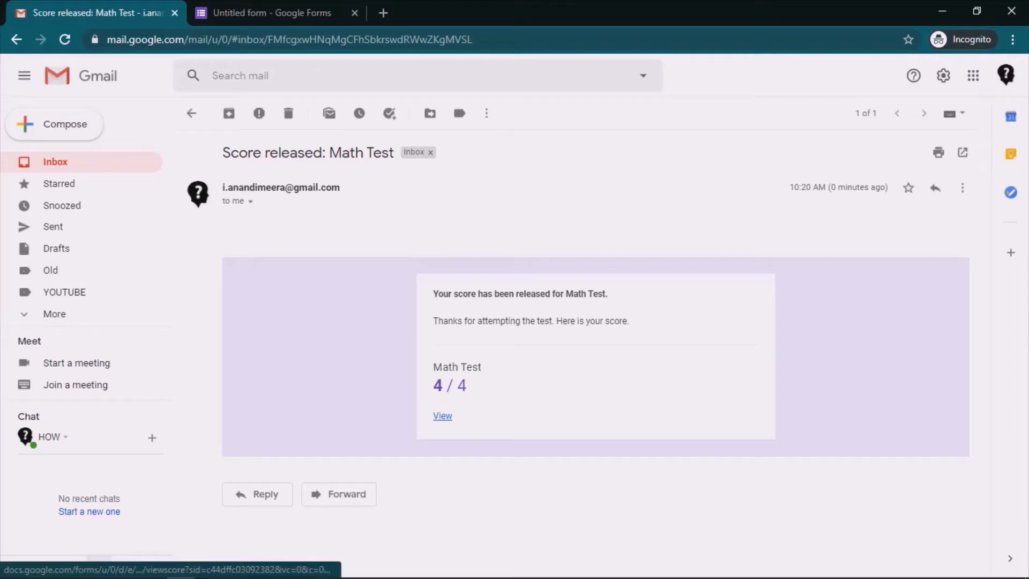
# Step: View the full 4/4 score page from the email, close it, and return to the form's responses
pyautogui.click(442, 416)
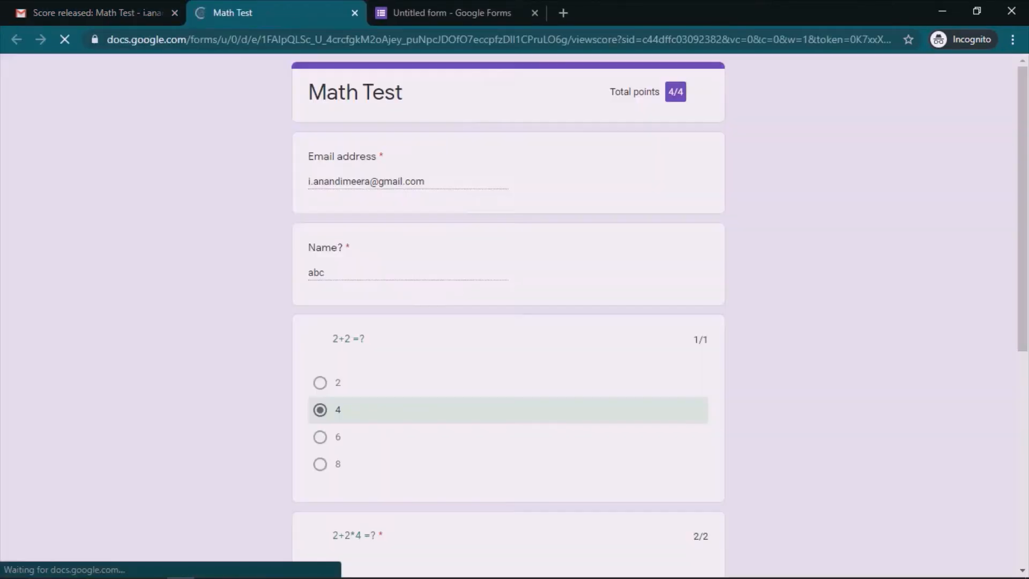
pyautogui.scroll(-7, 509, 321)
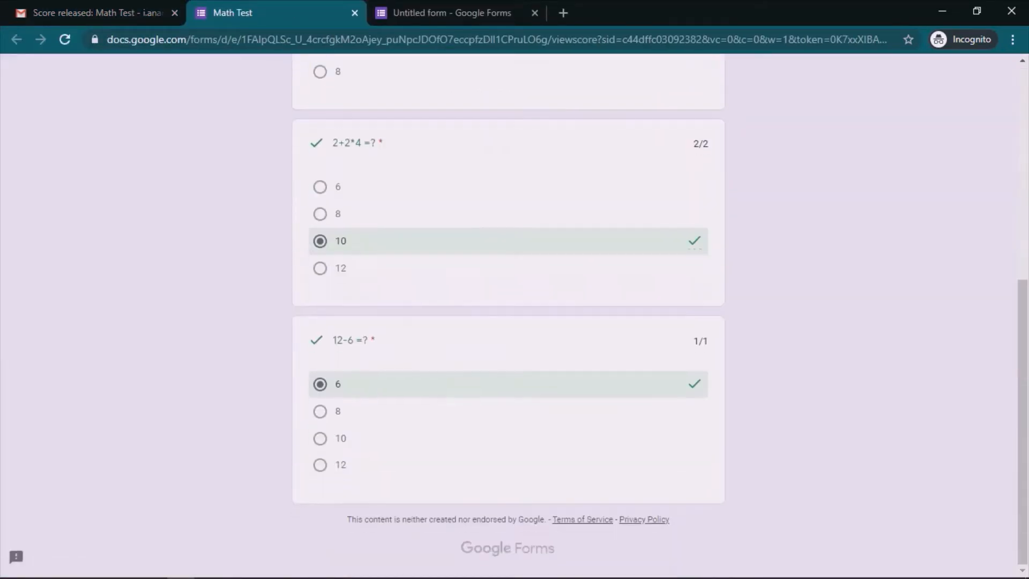
pyautogui.scroll(7, 508, 321)
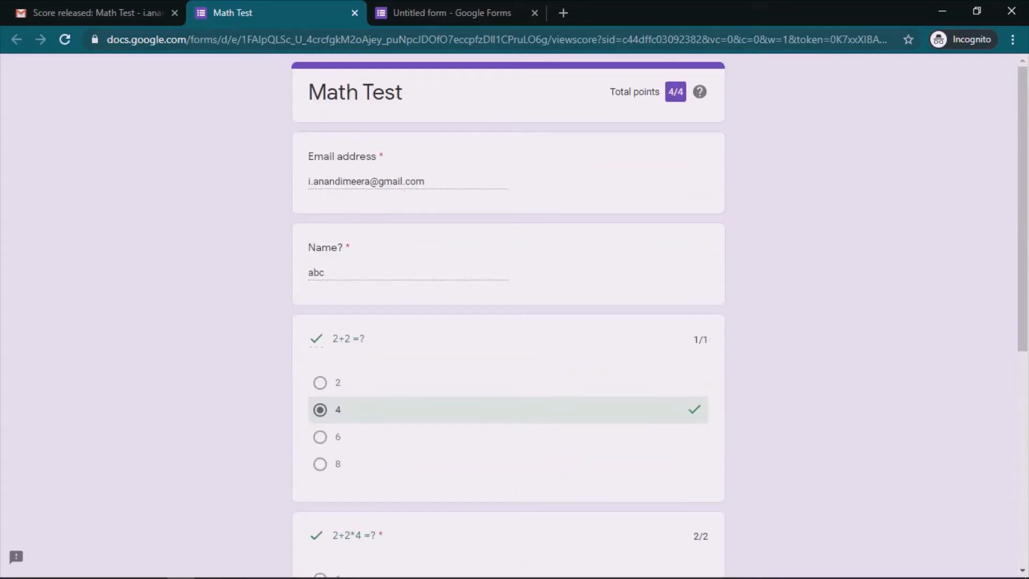
pyautogui.click(355, 13)
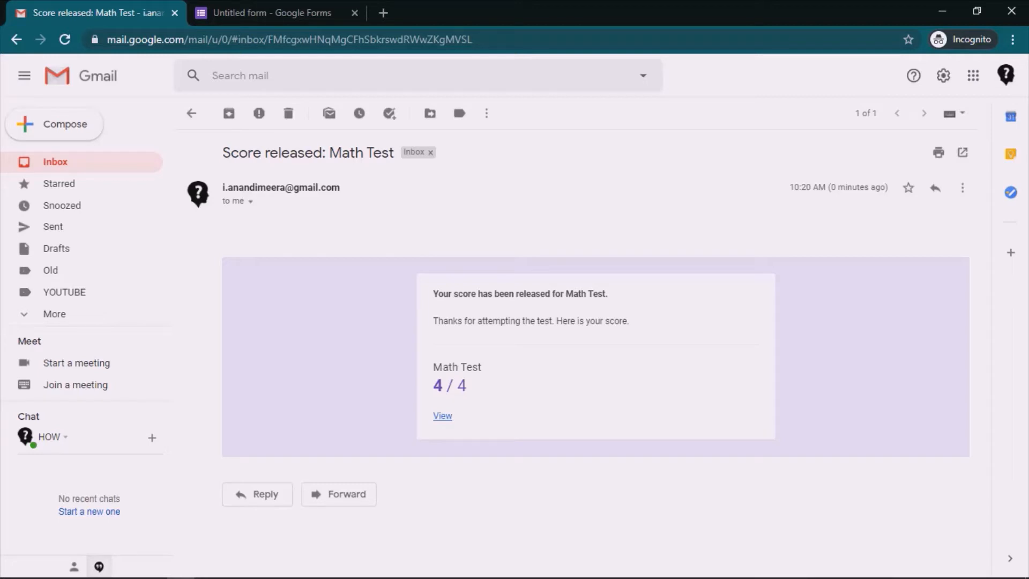
pyautogui.click(272, 13)
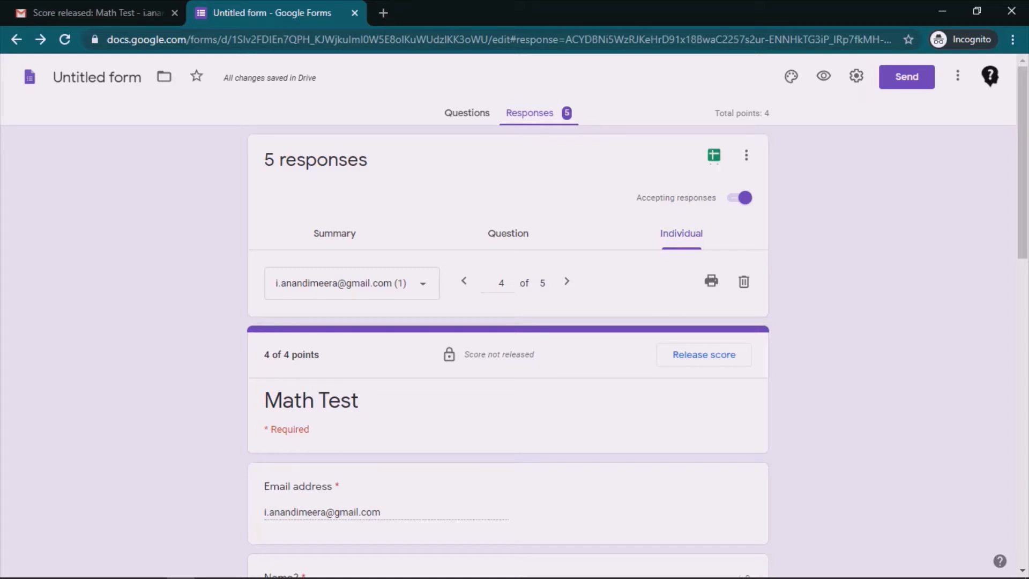
pyautogui.click(857, 76)
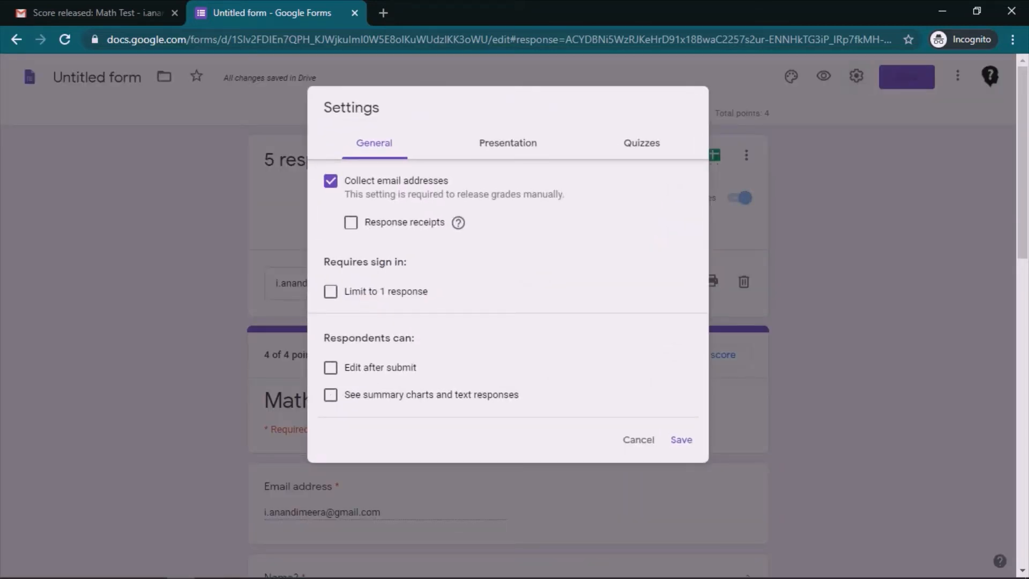
pyautogui.click(641, 142)
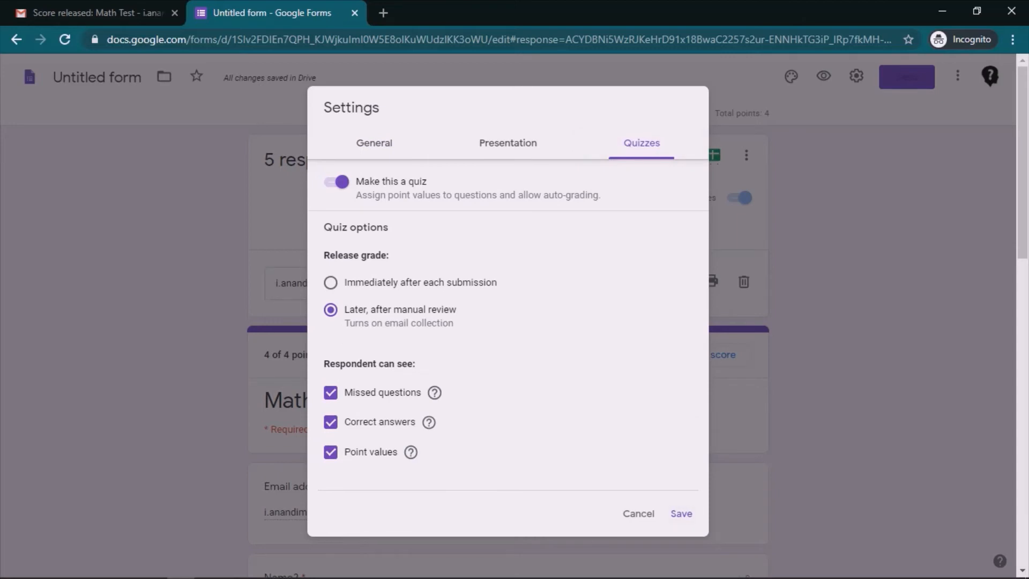
pyautogui.click(638, 514)
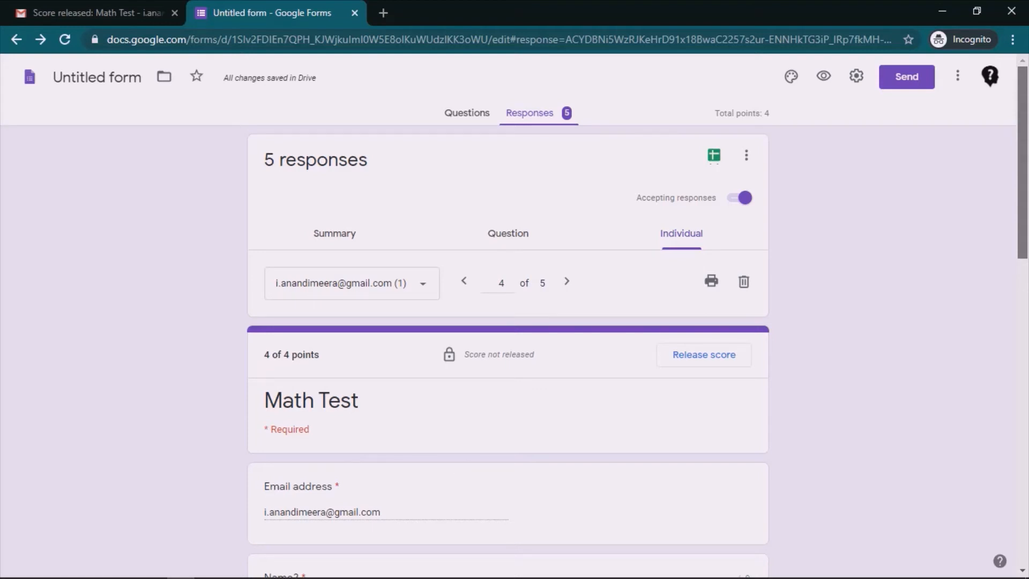
pyautogui.scroll(-1, 508, 321)
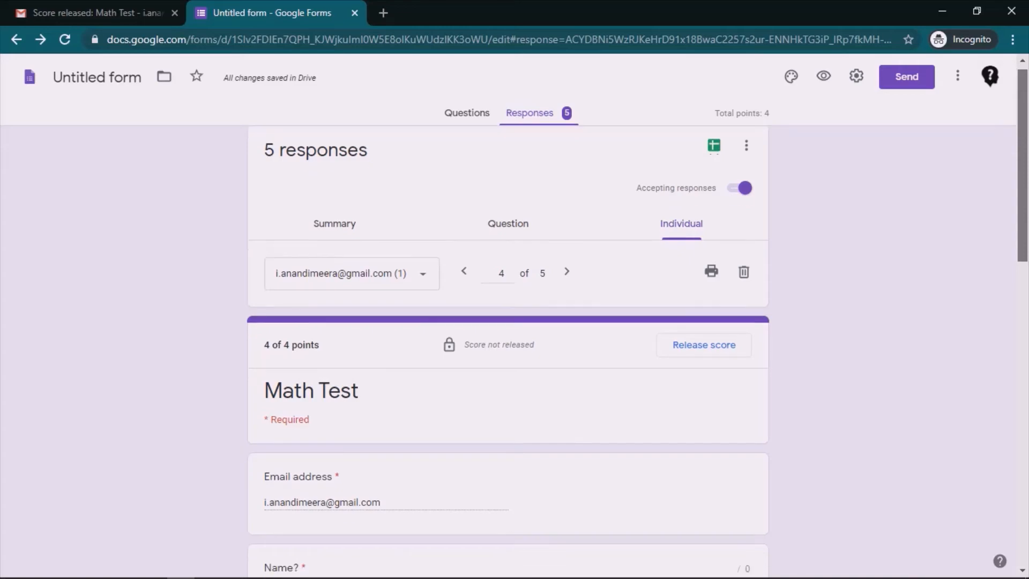